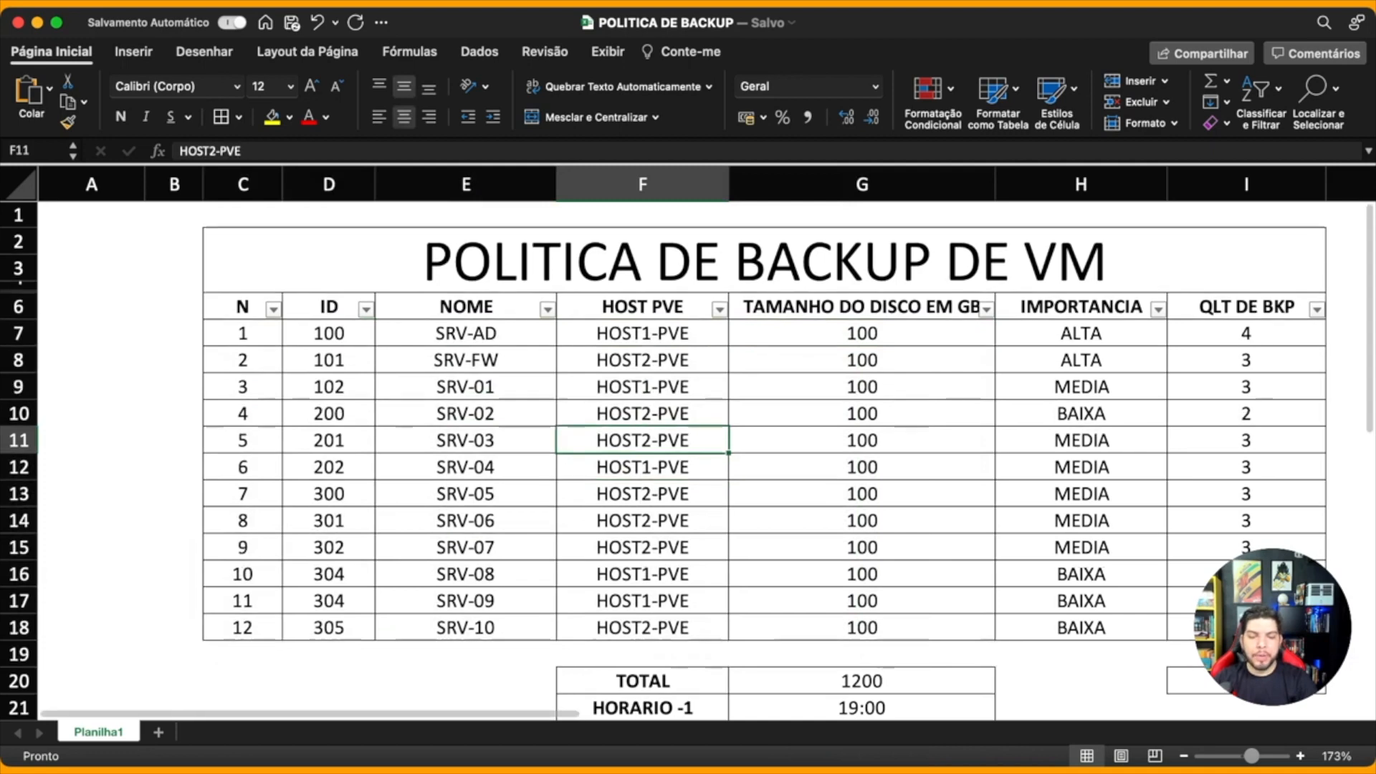
key(Right)
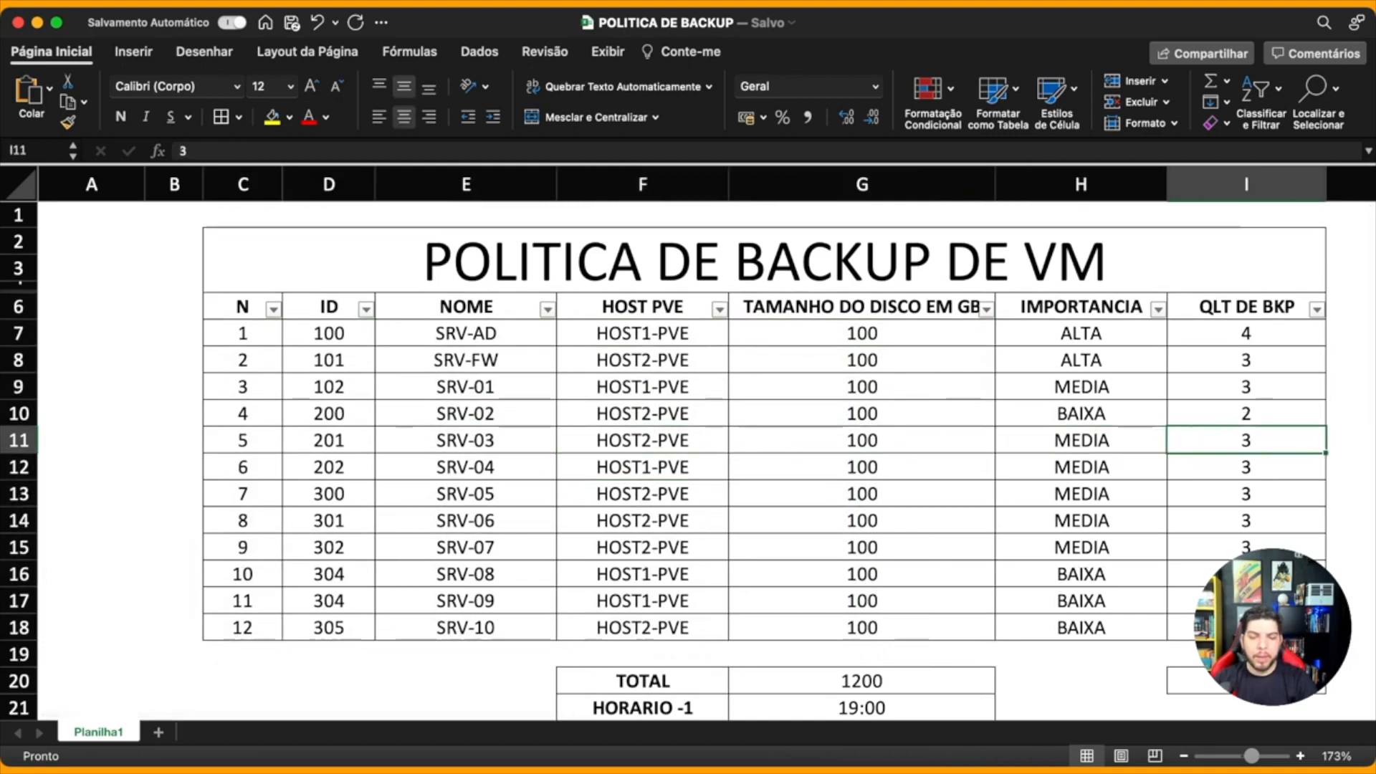
Step: Walk through the IMPORTANCIA values and each VM's QLT DE BKP count in the sheet
drag(1080, 333, 1080, 628)
click(1080, 333)
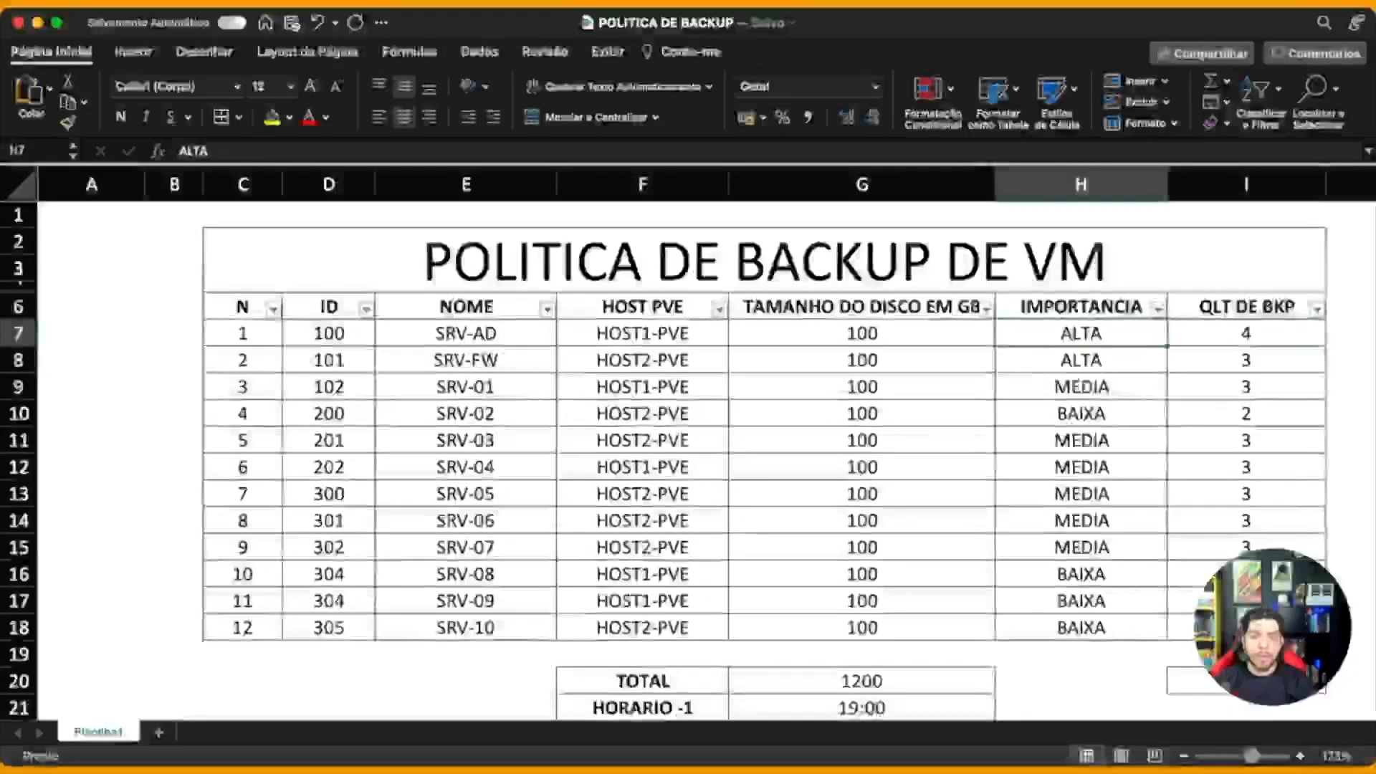
key(Right)
key(Down)
key(Down)
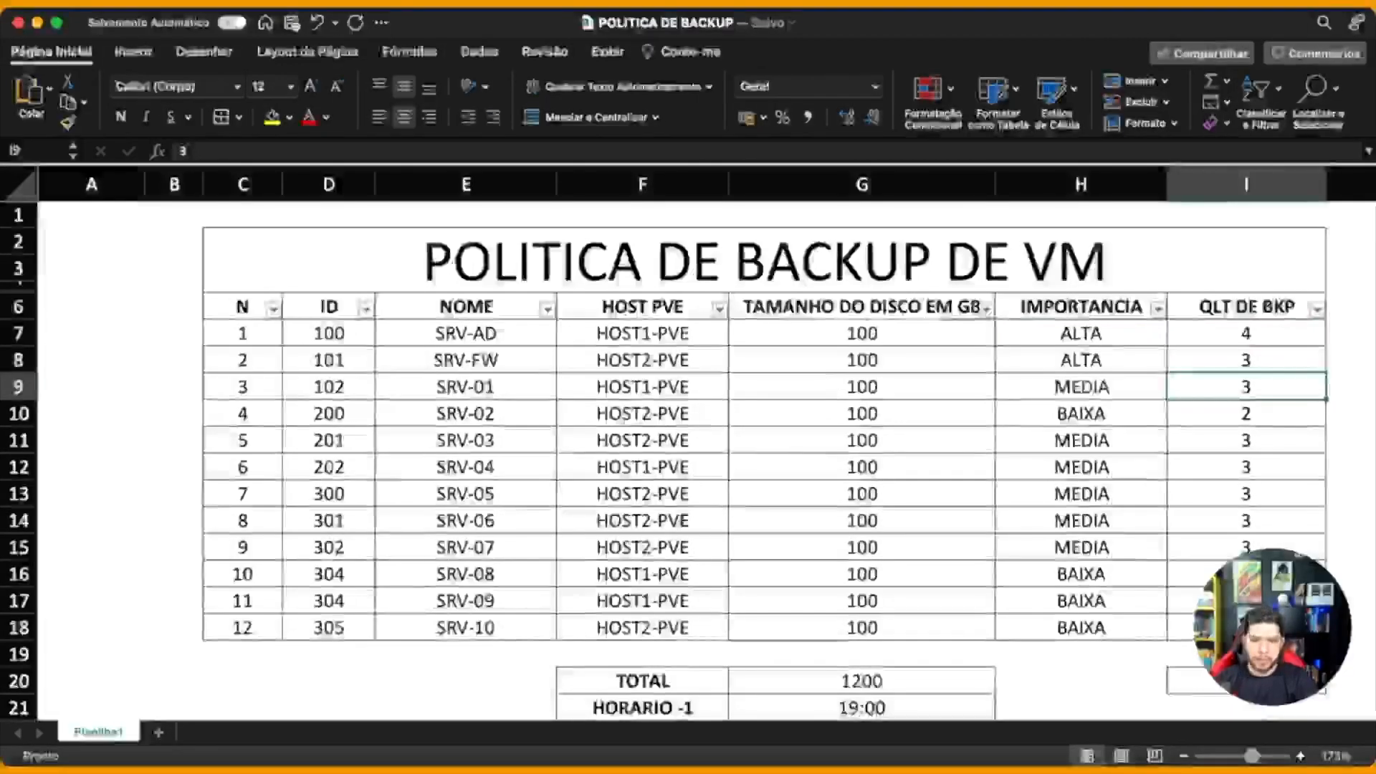
key(Up)
key(Up)
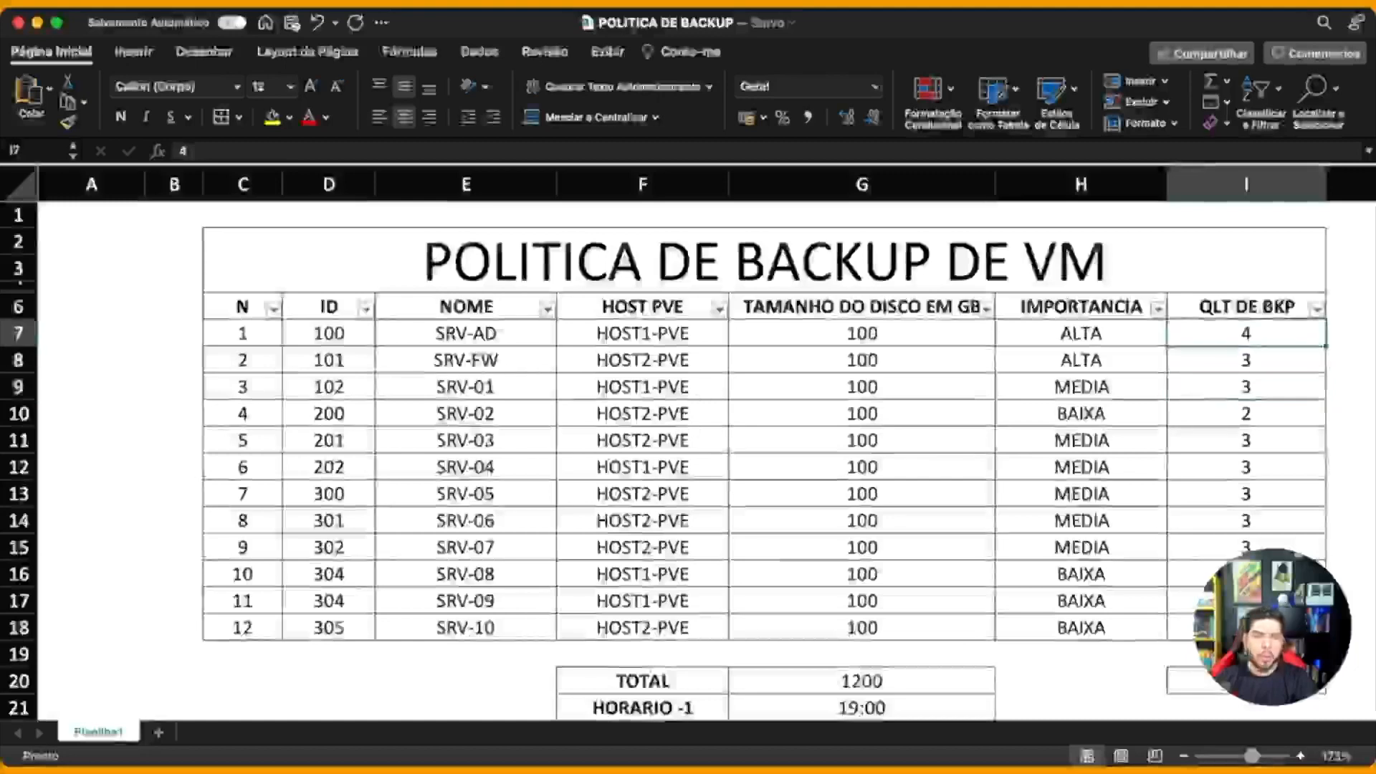
key(Down)
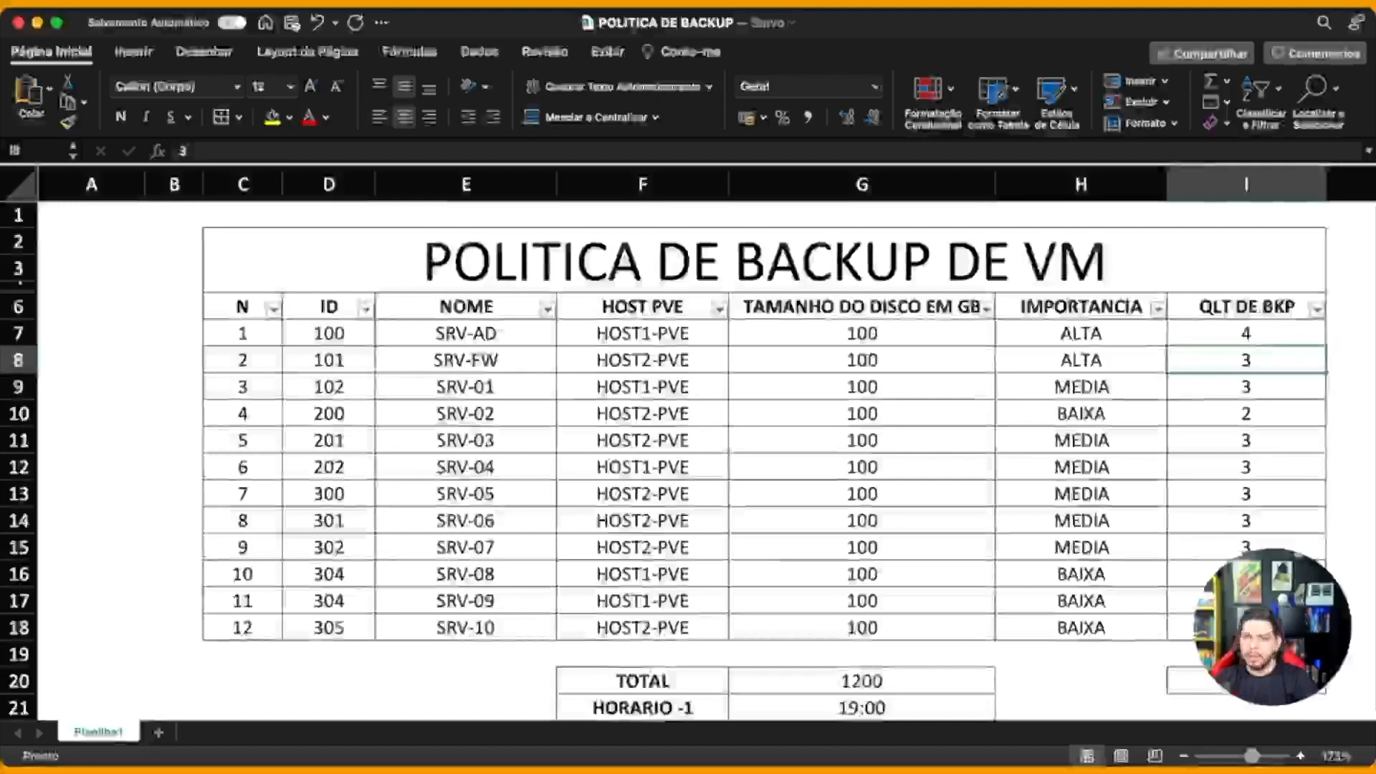
key(Down)
key(Left)
key(Right)
key(Down)
key(Down)
Step: Point out the MEDIA and BAIXA entries, BAIXA's 2 backups, SRV-FW's ALTA and SRV-AD's 4 backups
click(1080, 494)
click(1080, 600)
click(1246, 574)
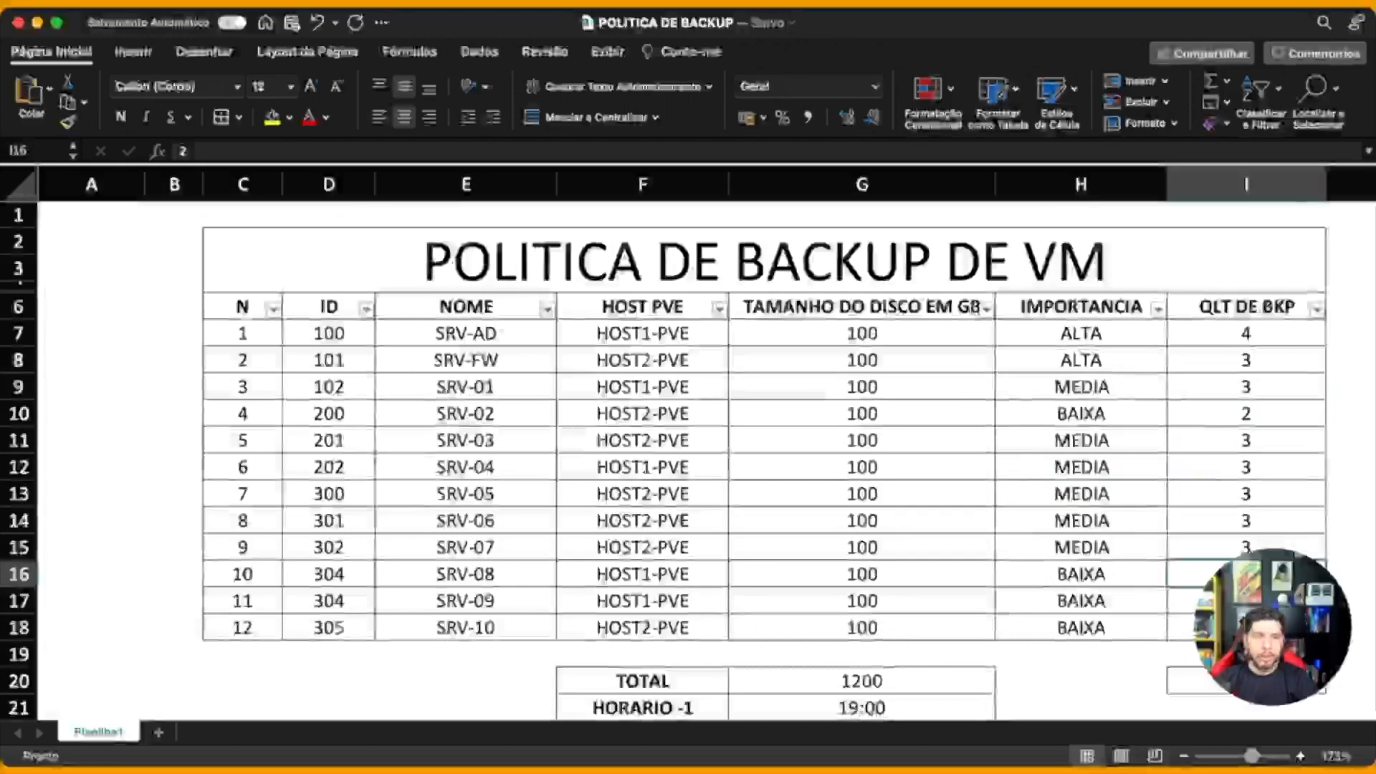
click(1081, 360)
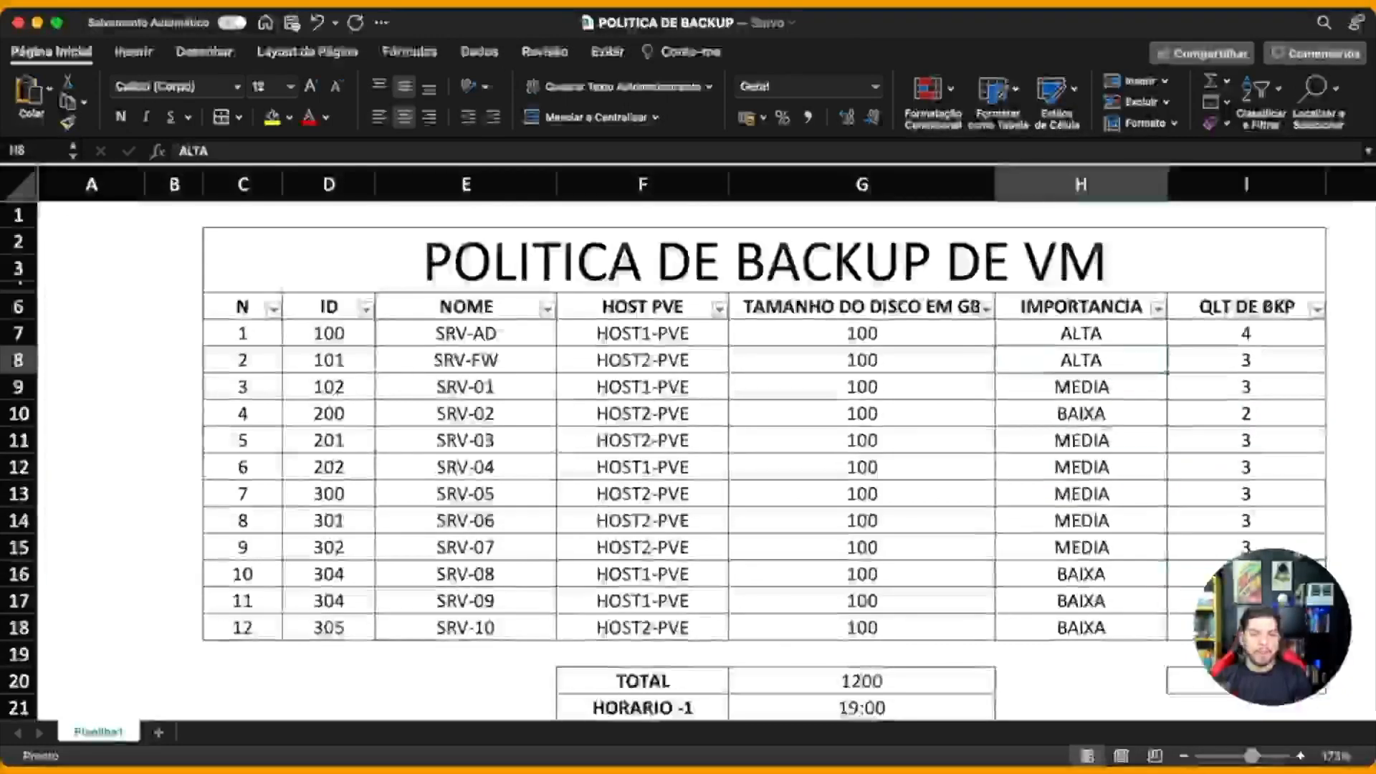
click(1245, 333)
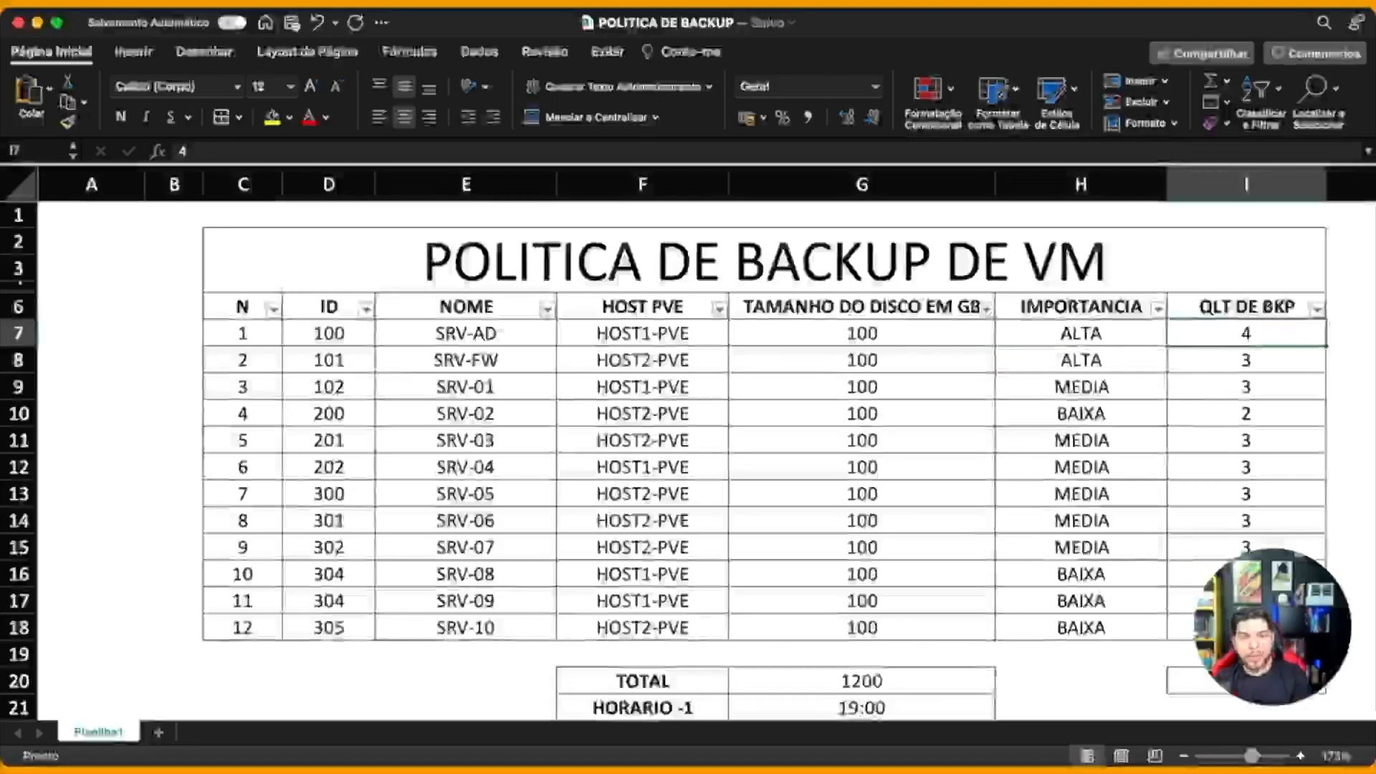
click(466, 360)
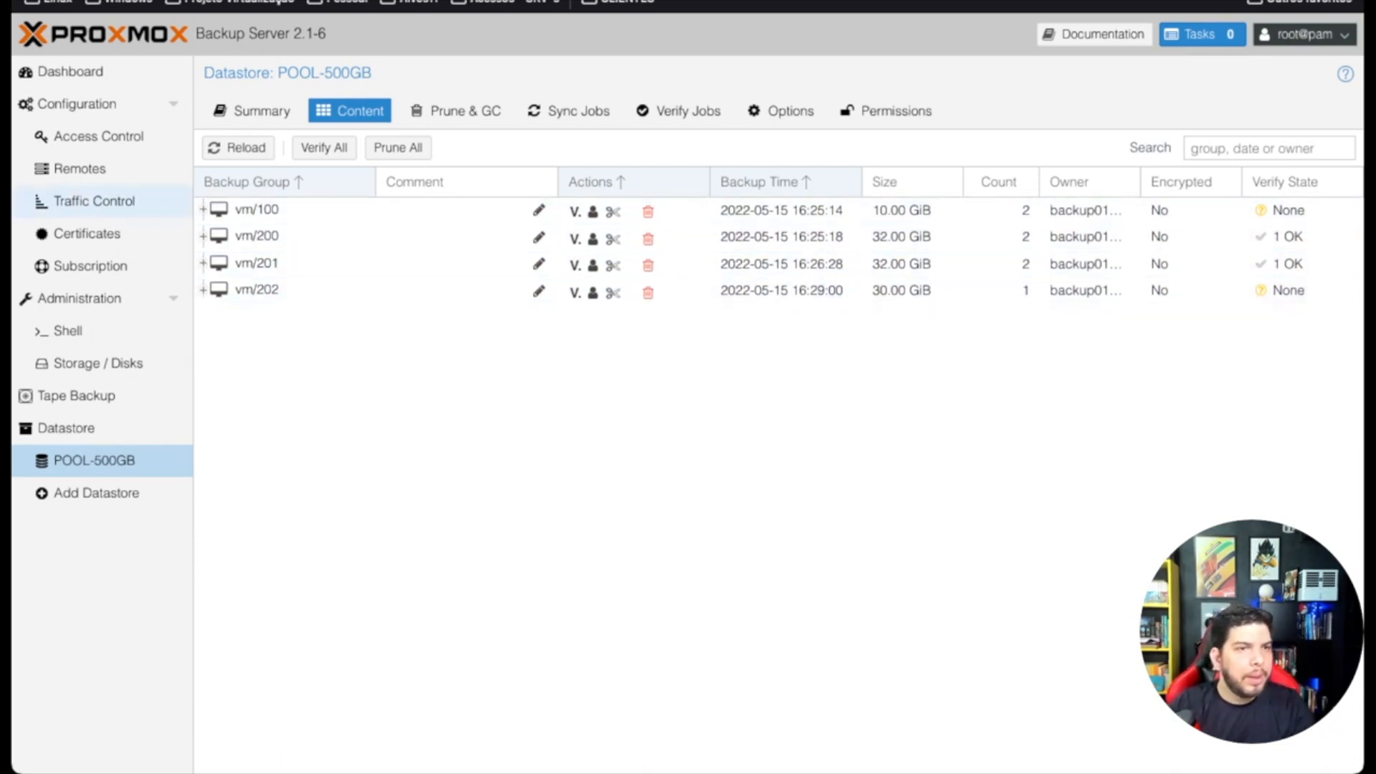
Step: Open POOL-500GB's prune options from Prune & GC and try Keep Last 5 instead of Keep Daily
click(455, 110)
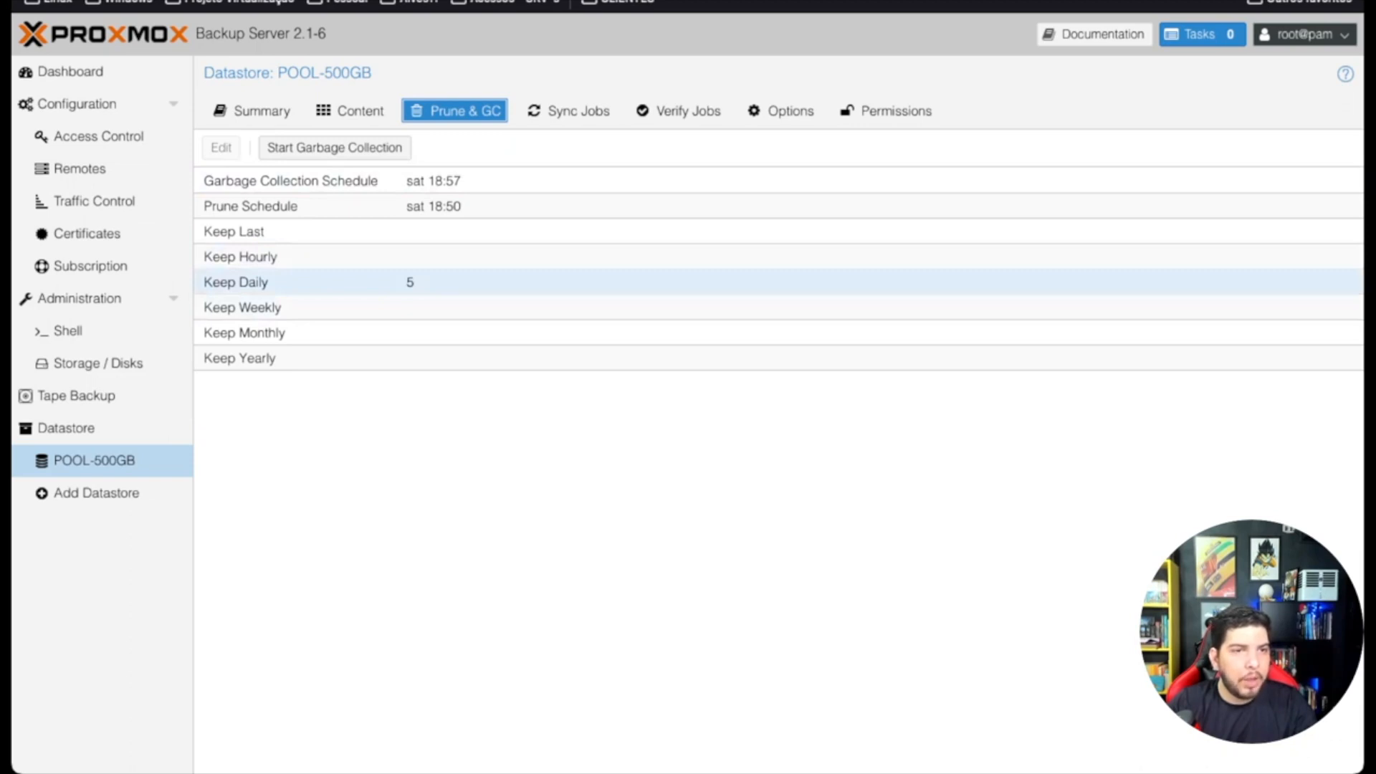
double_click(286, 282)
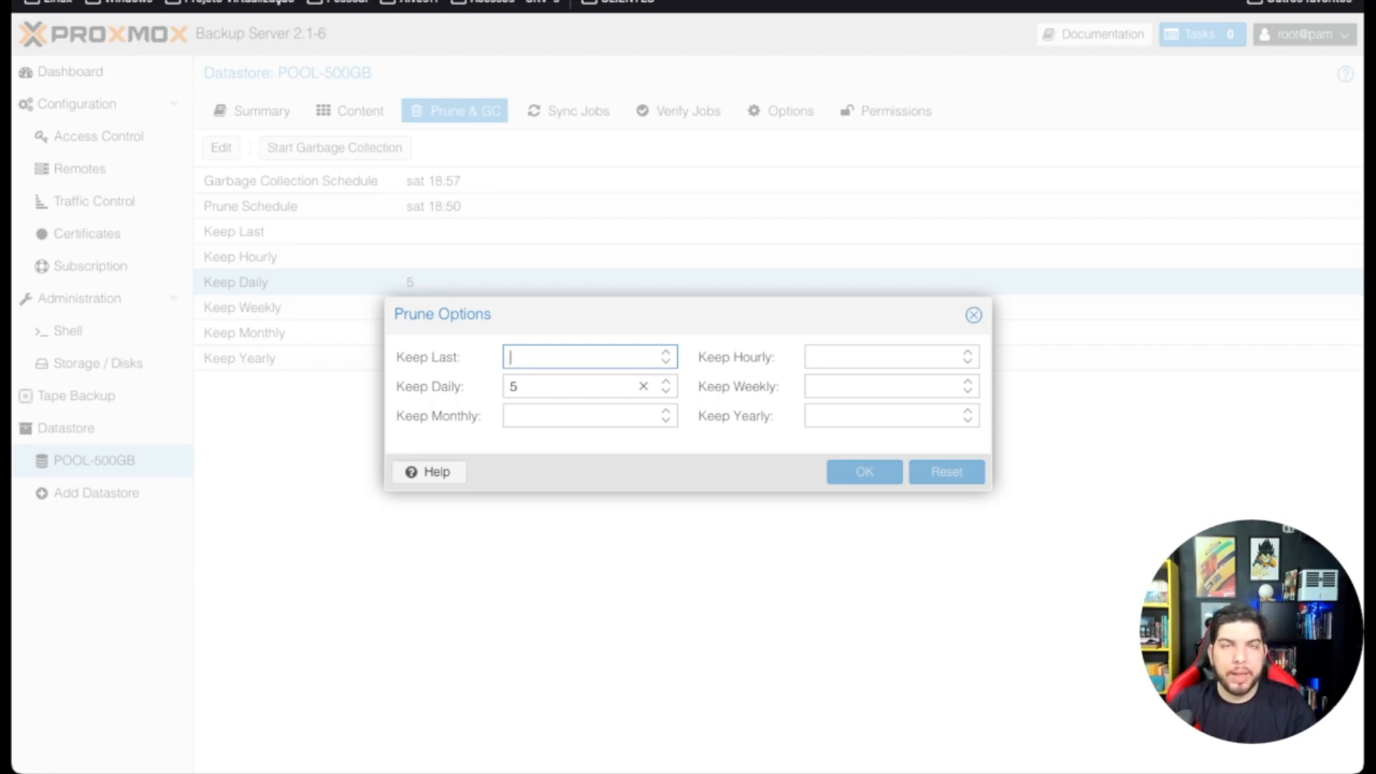
key(Tab)
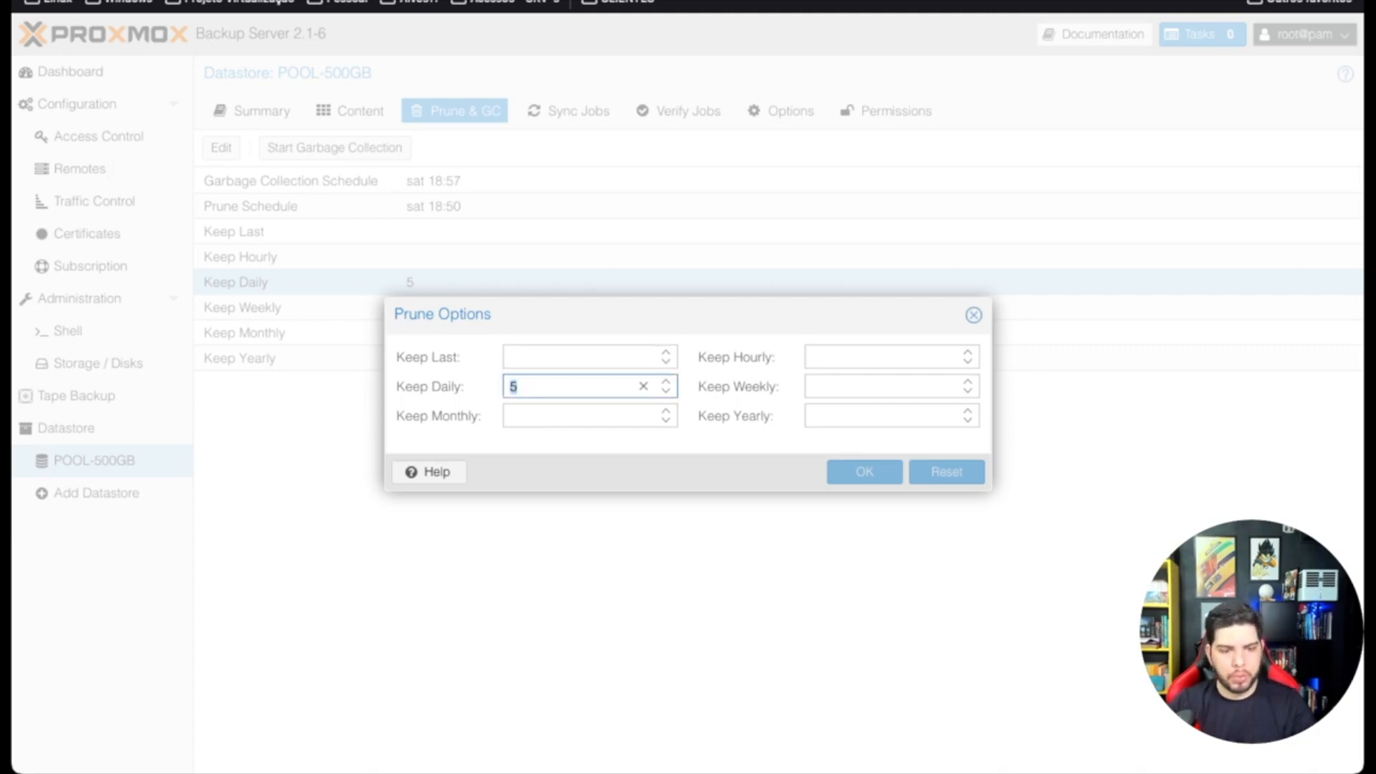
key(BackSpace)
key(shift+Tab)
text(5)
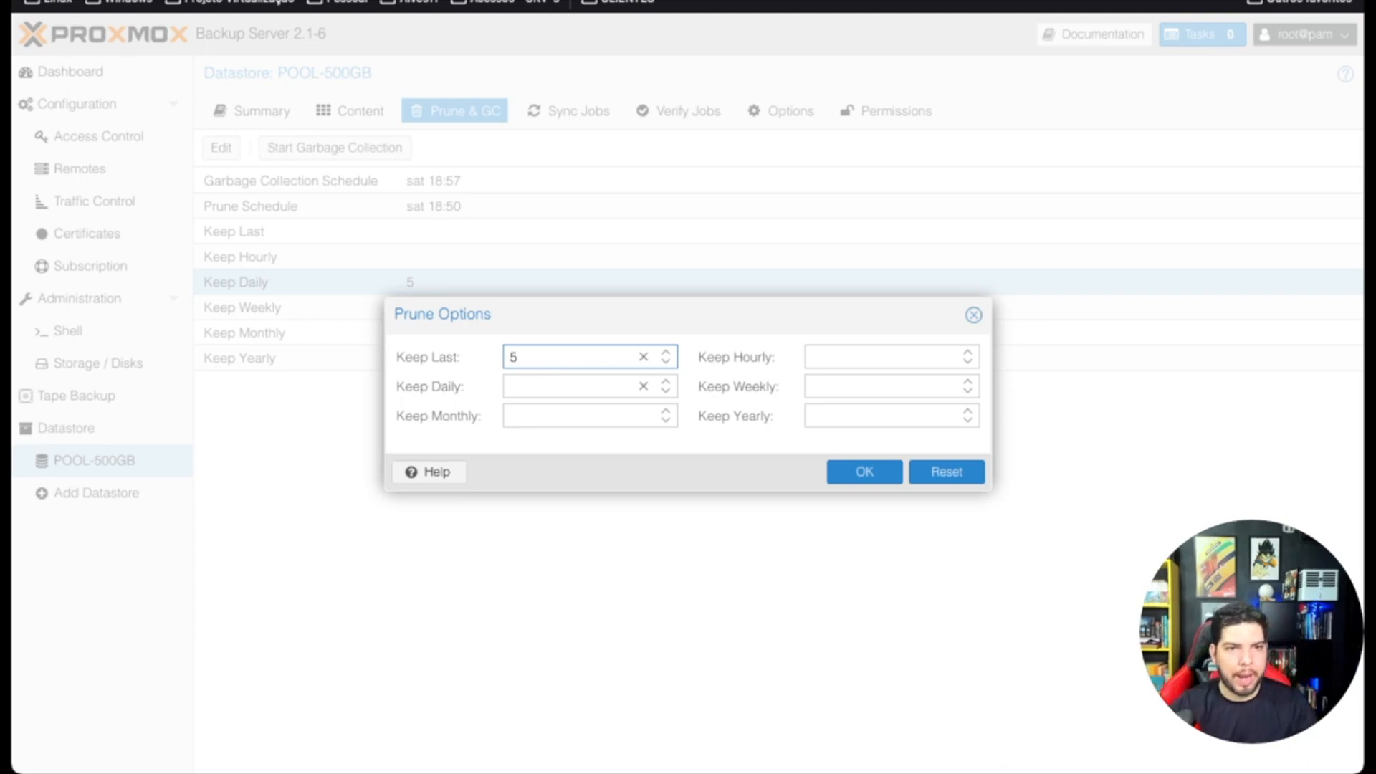
Step: Restore Keep Daily to 5, close the dialog, and return to the datastore's backup list
key(BackSpace)
click(566, 386)
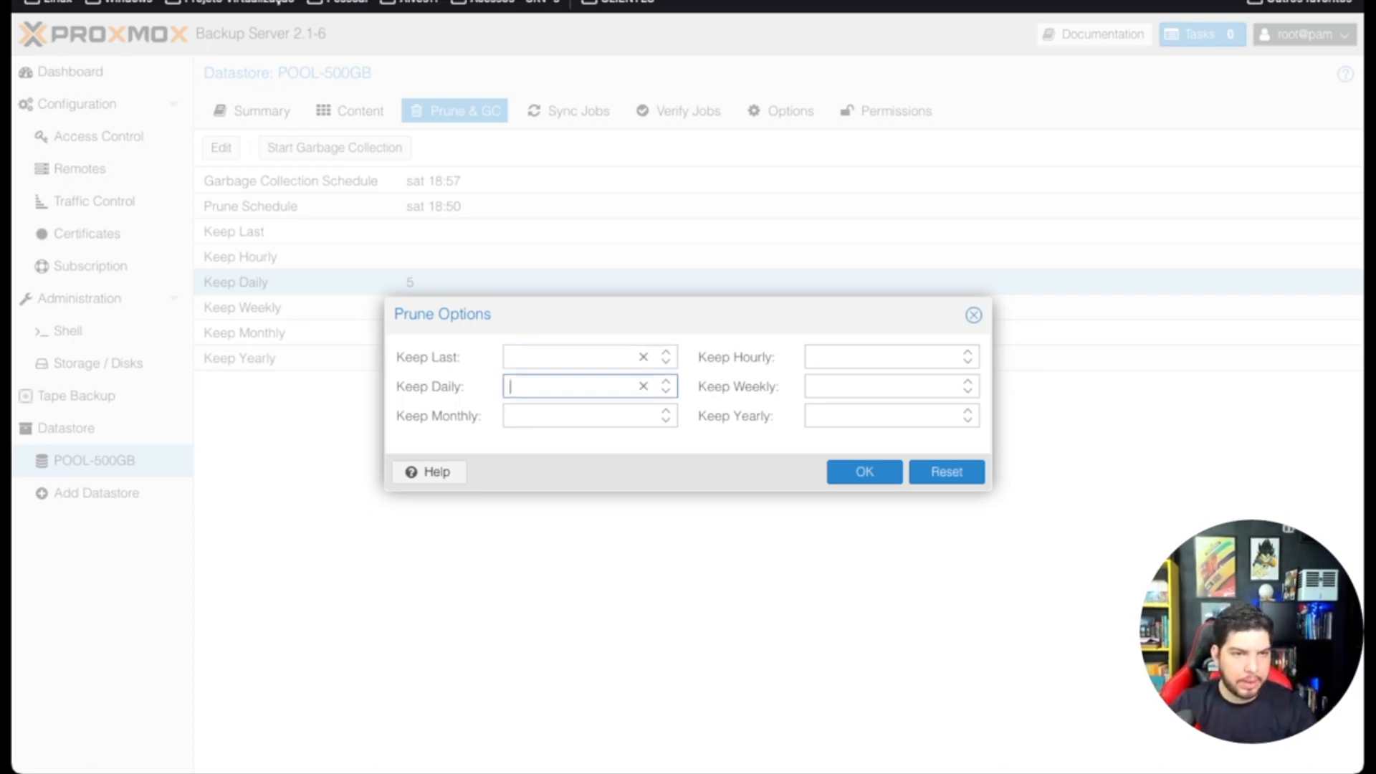
text(5)
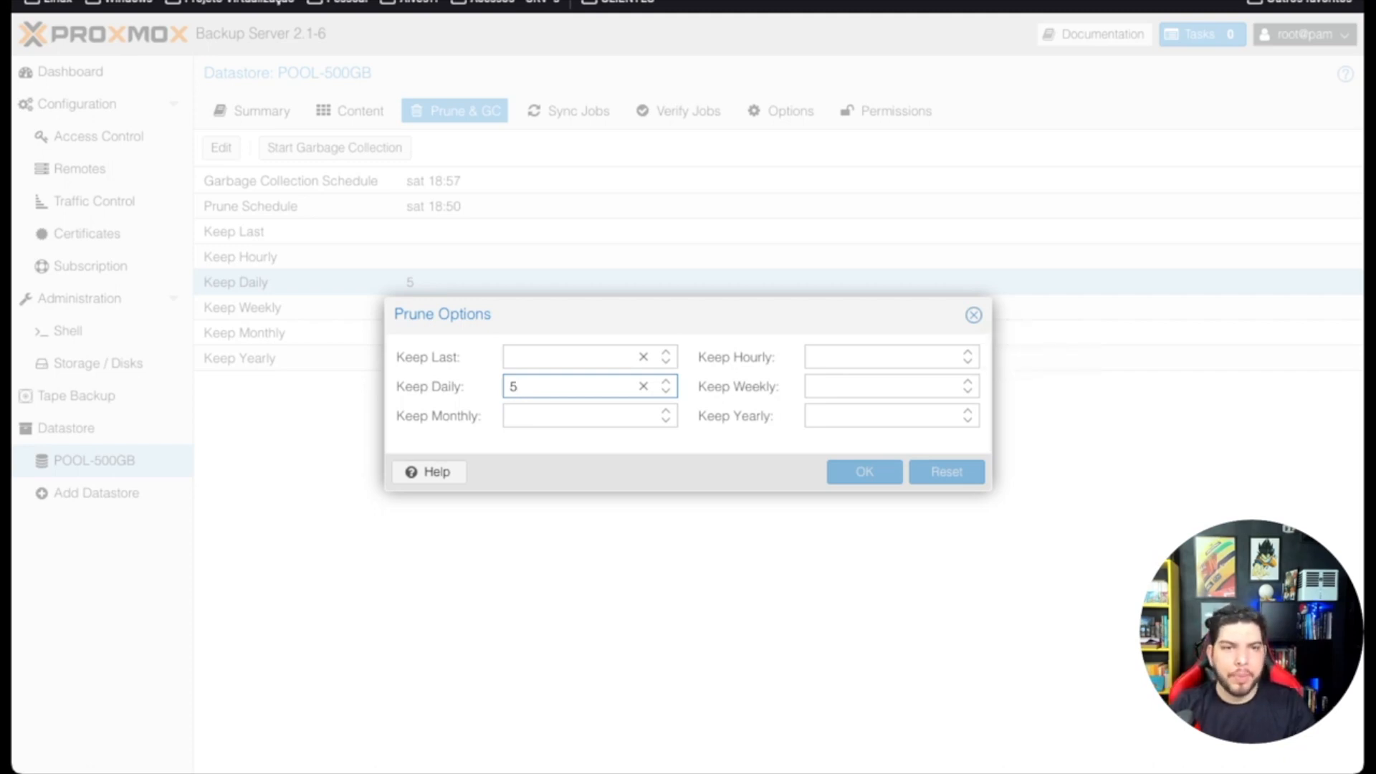
key(Escape)
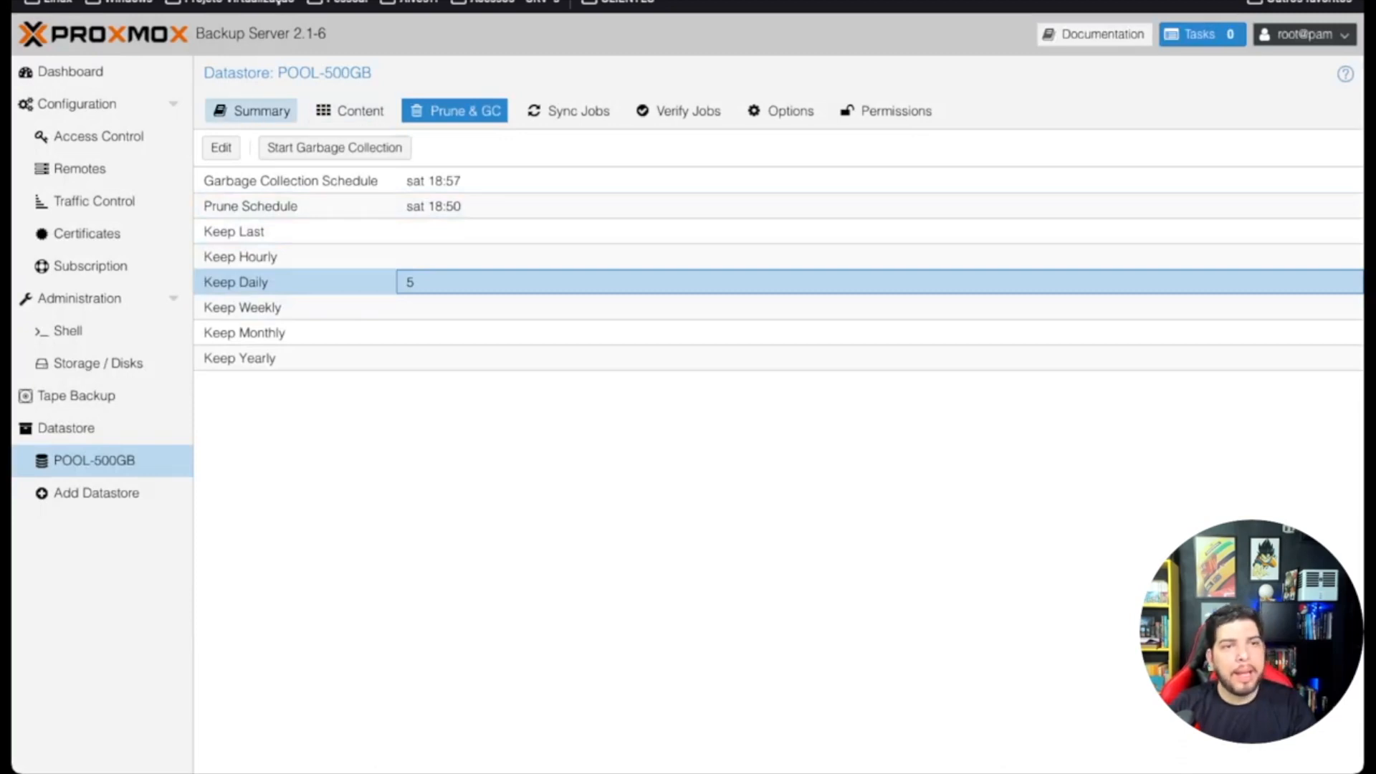
click(351, 110)
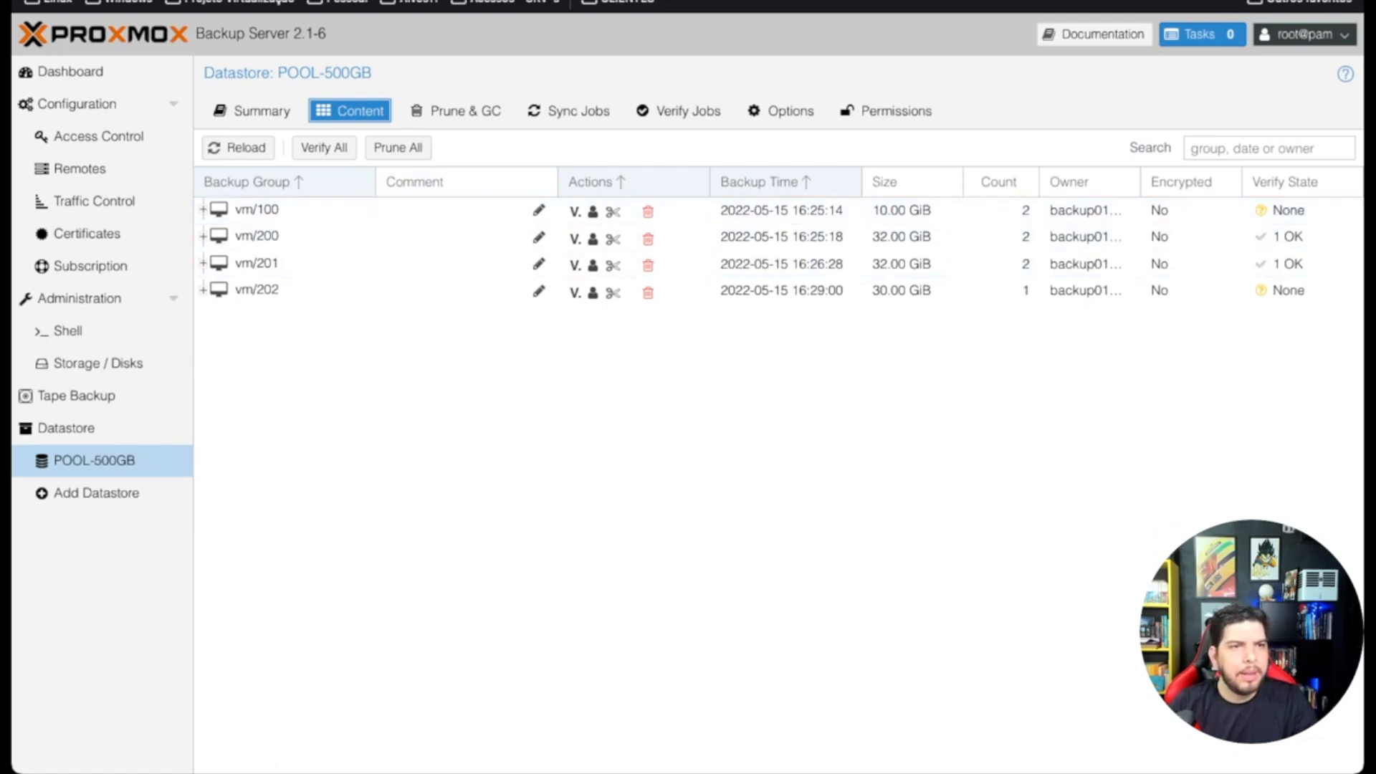
Step: Expand vm/100's two snapshots and preview pruning for the vm/100 and vm/200 groups
click(203, 209)
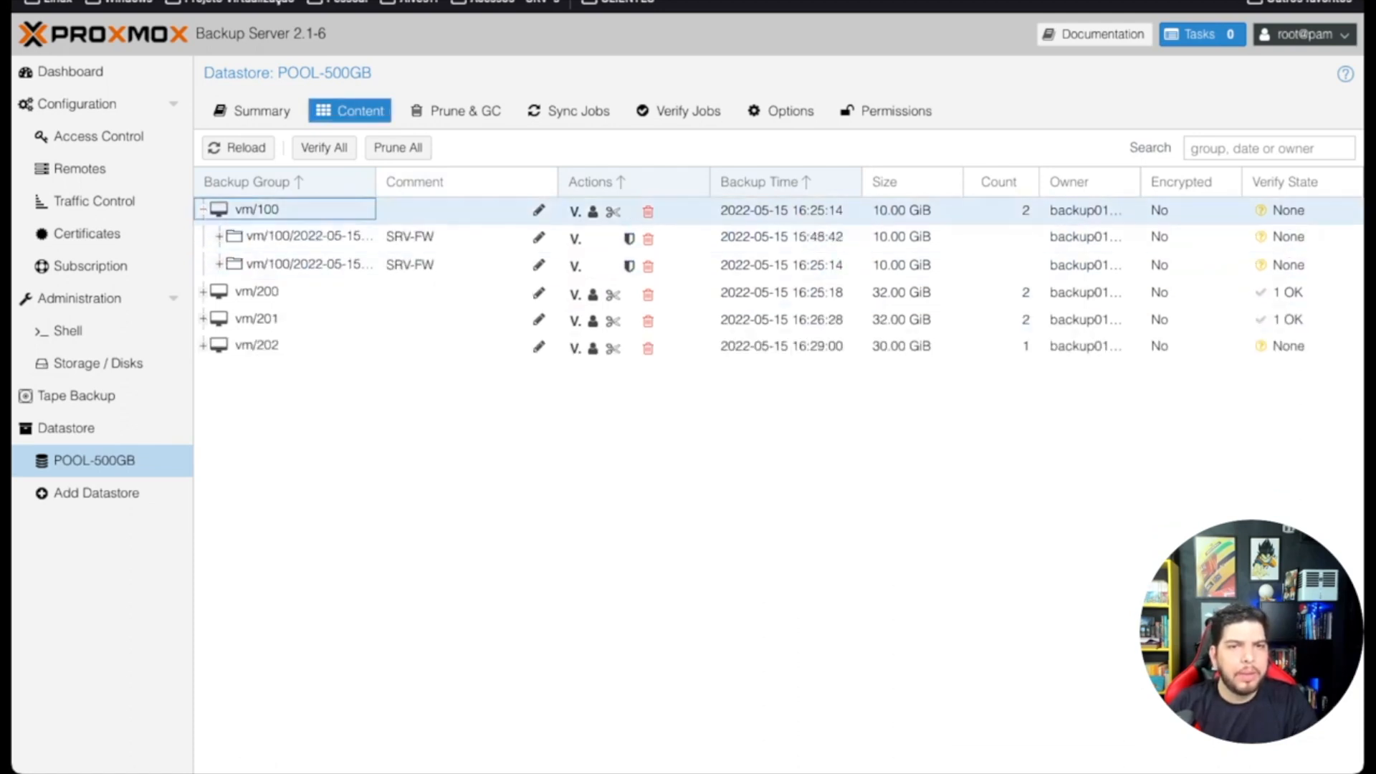
click(613, 211)
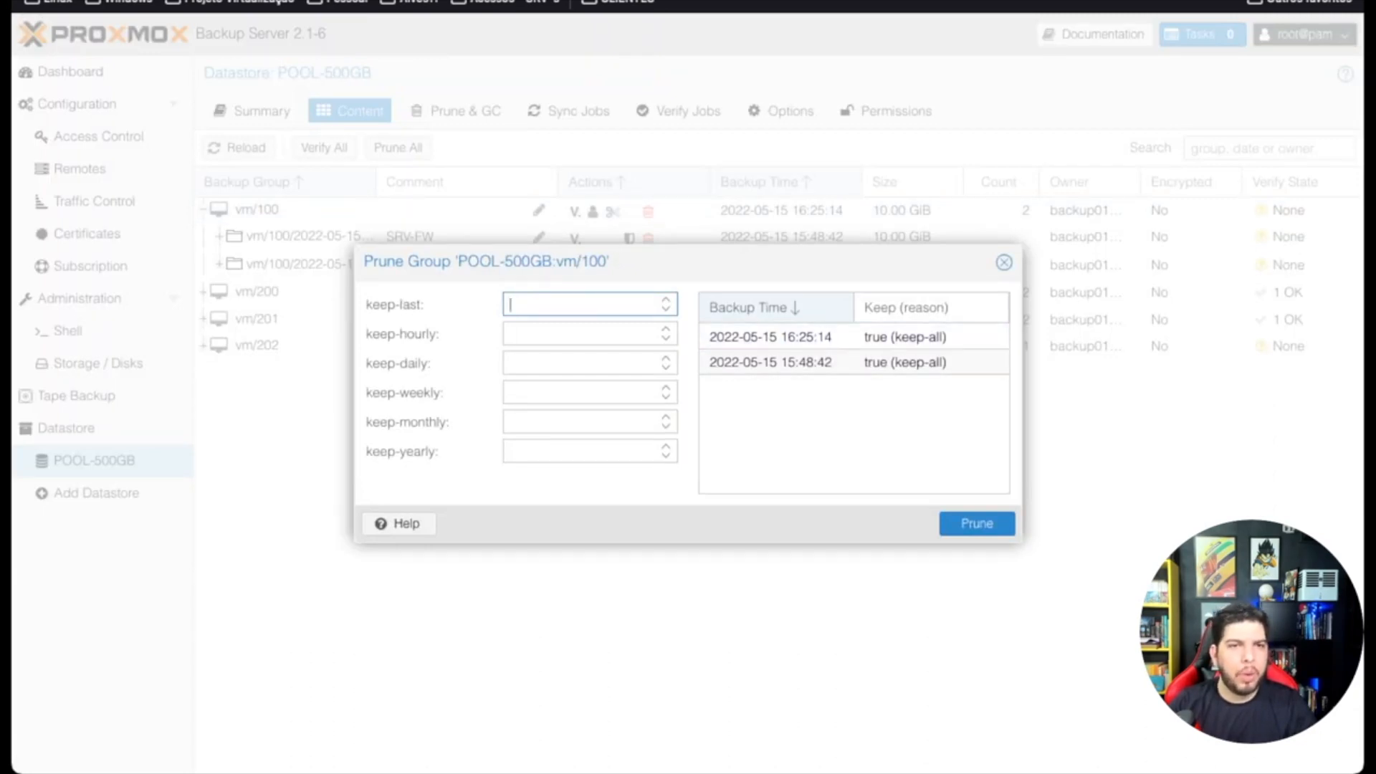
key(Escape)
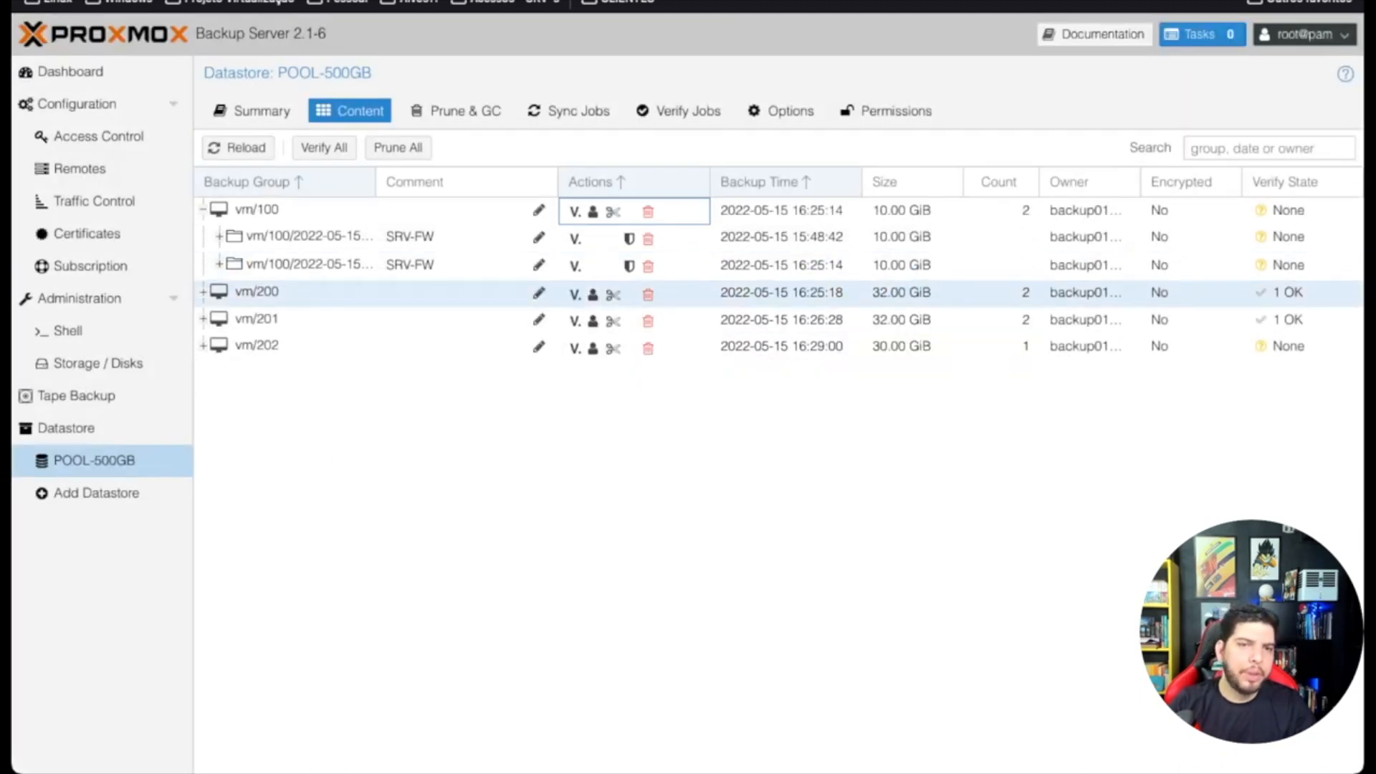
click(614, 294)
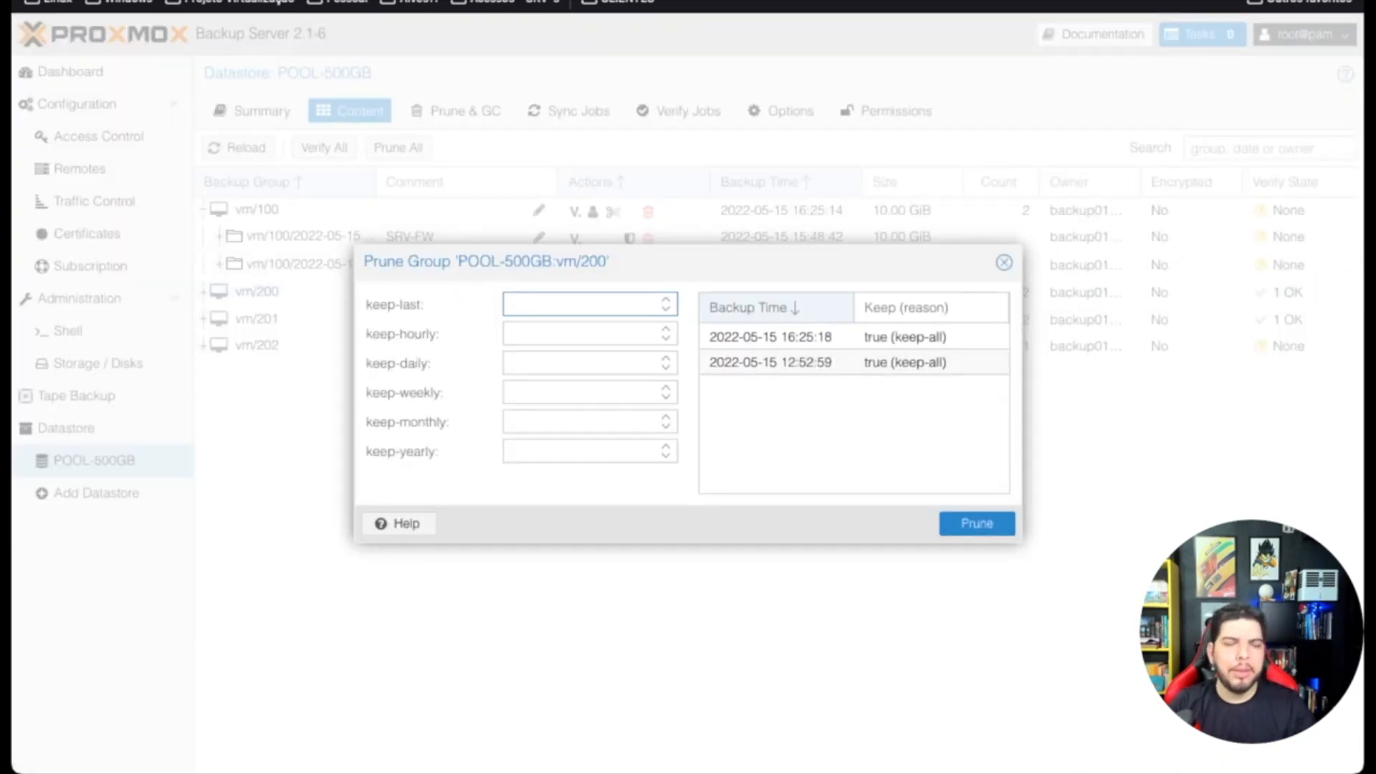
key(Escape)
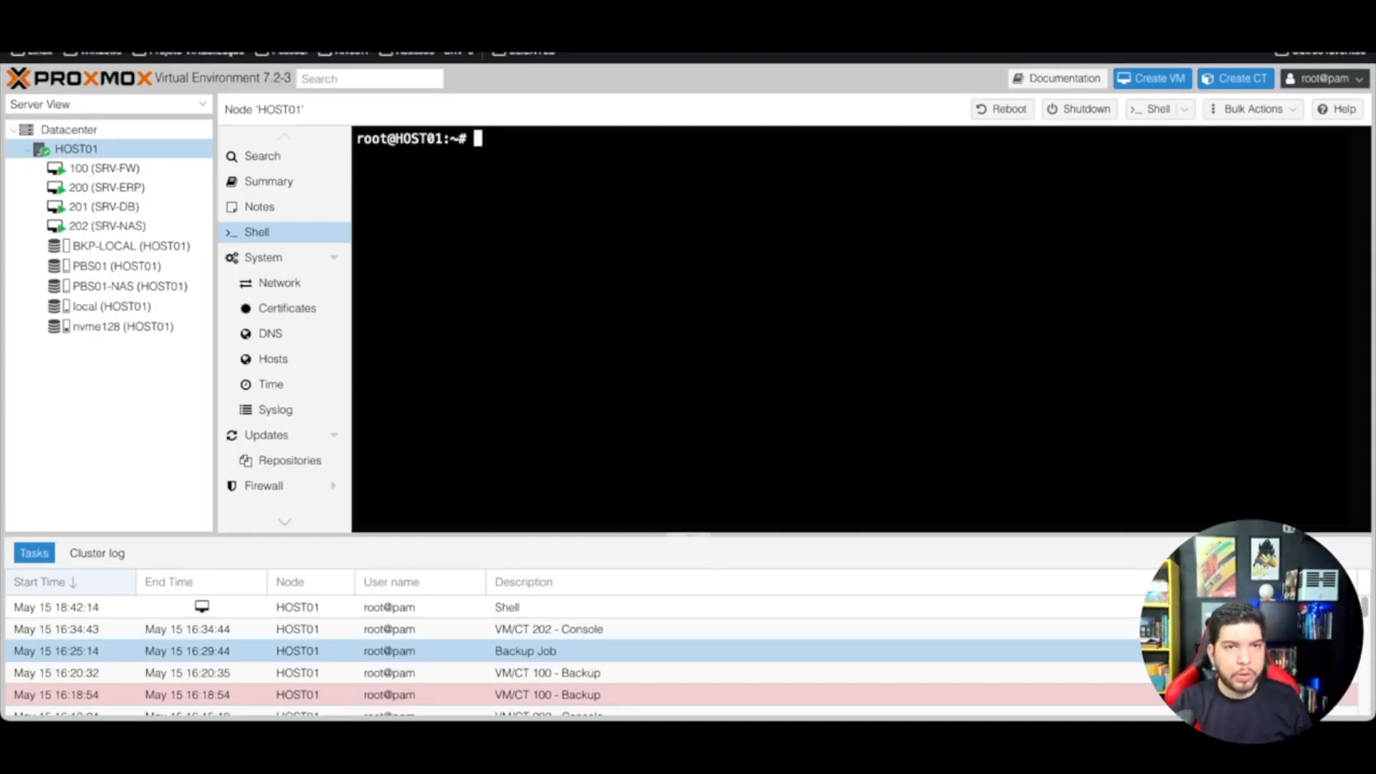
text(PROX)
key(BackSpace)
key(BackSpace)
key(BackSpace)
key(BackSpace)
text(prox)
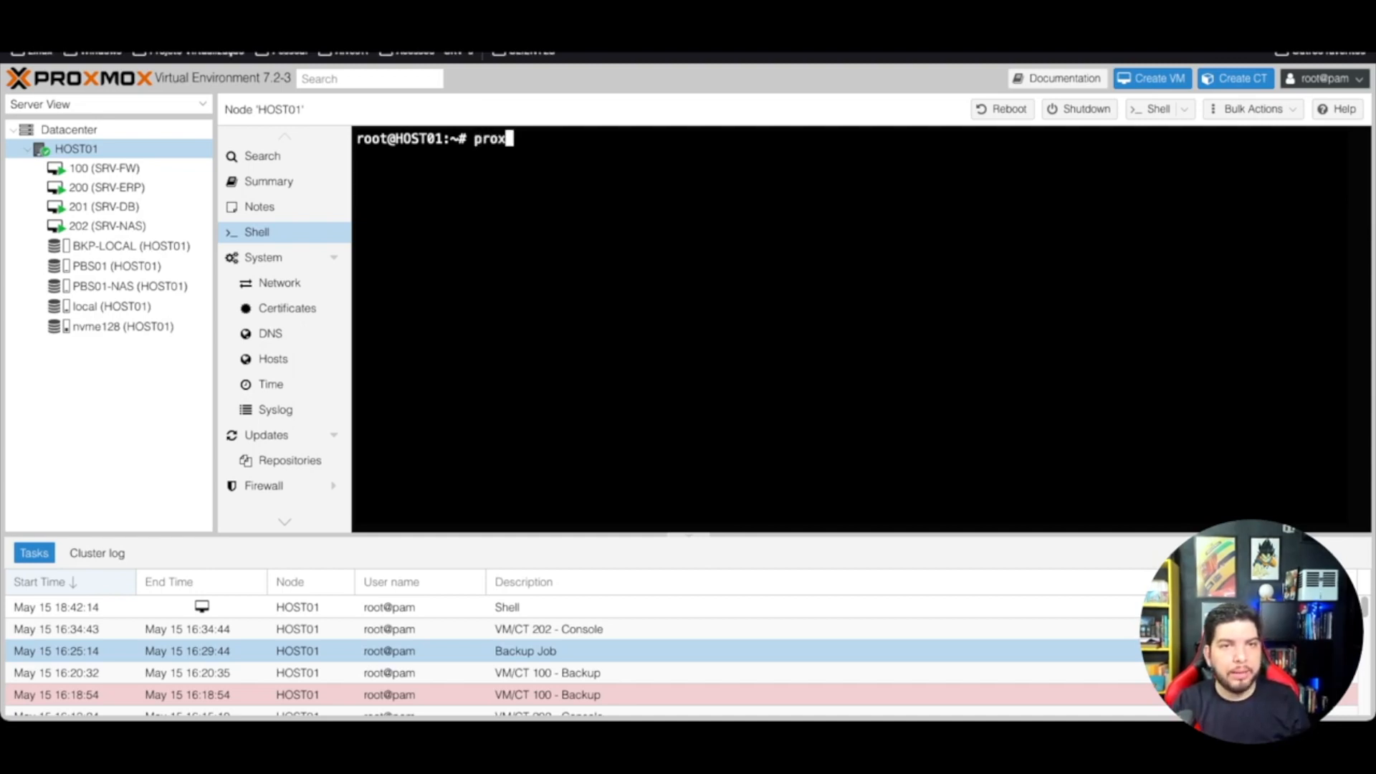
text(mox-backup-client )
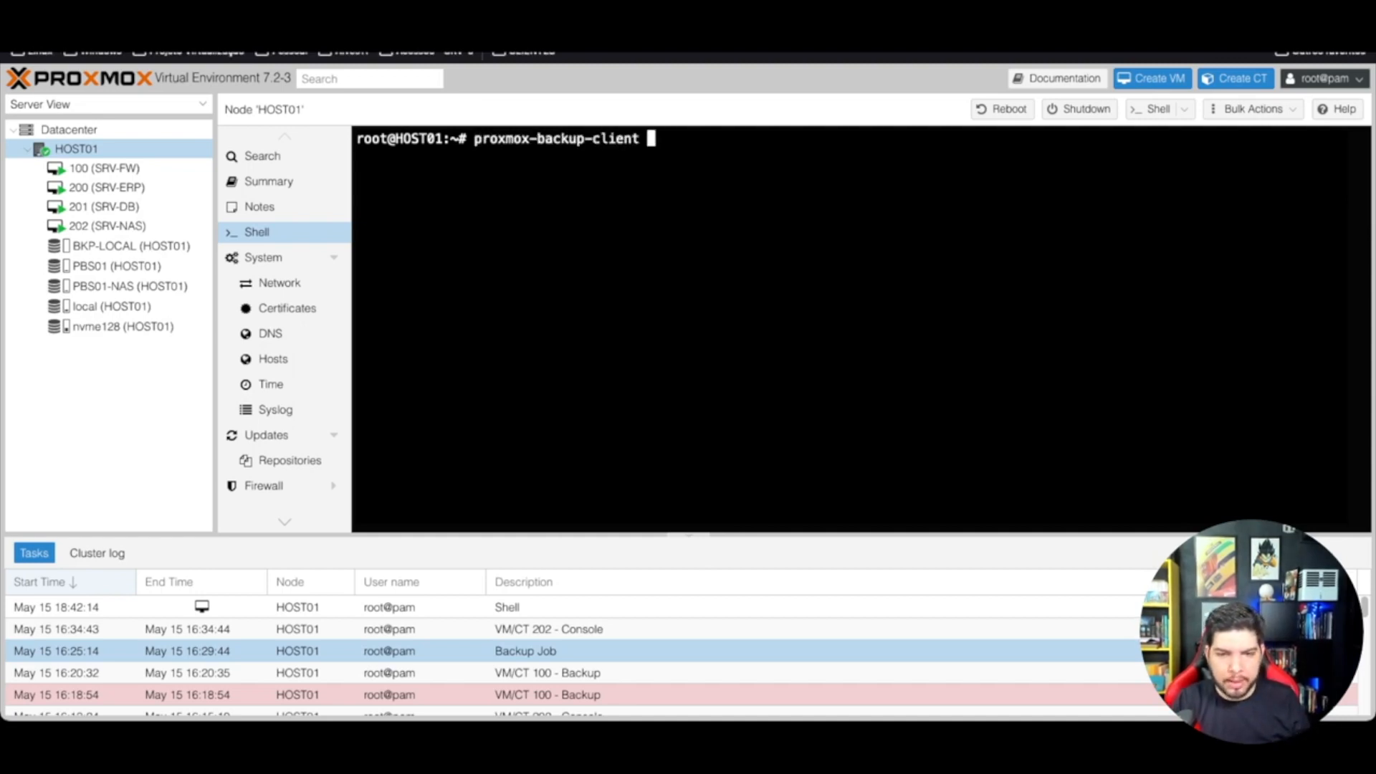
text(prune)
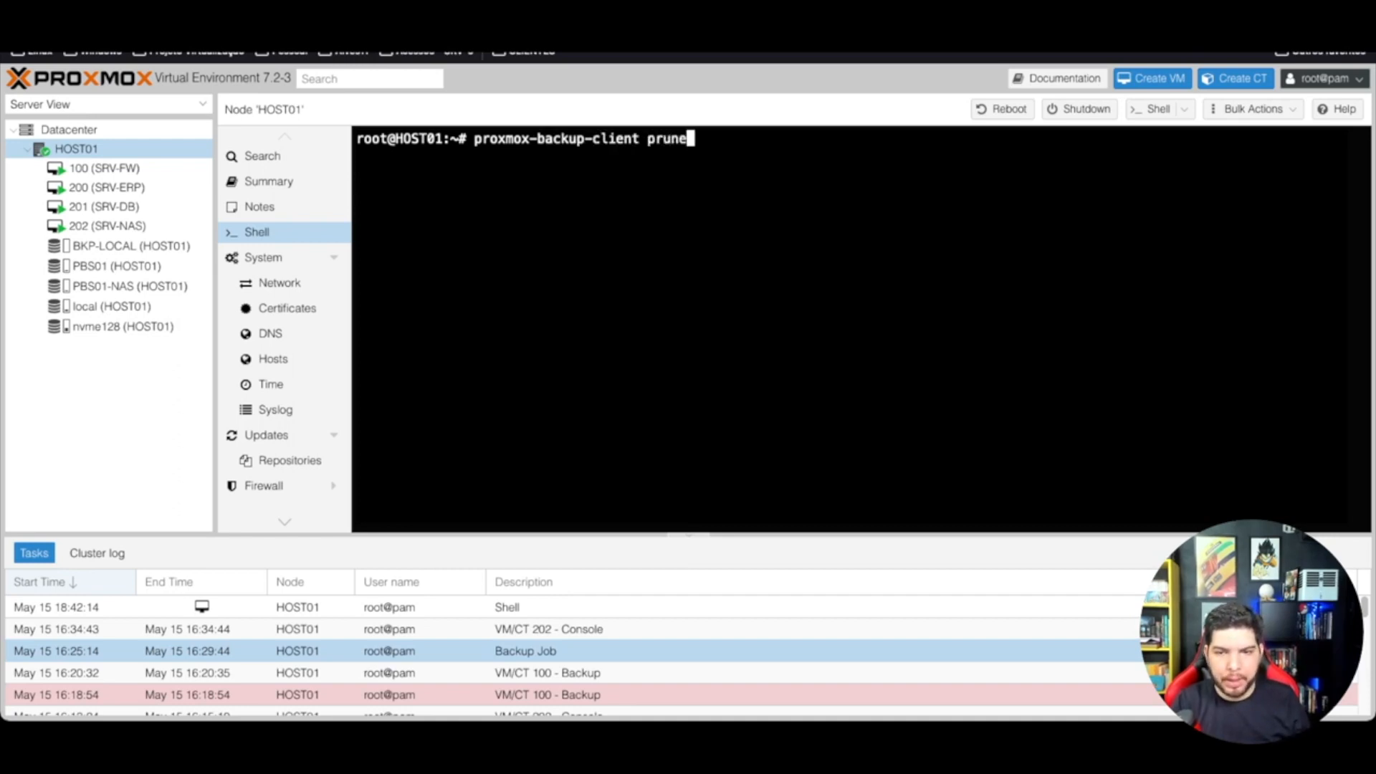
text( vm/)
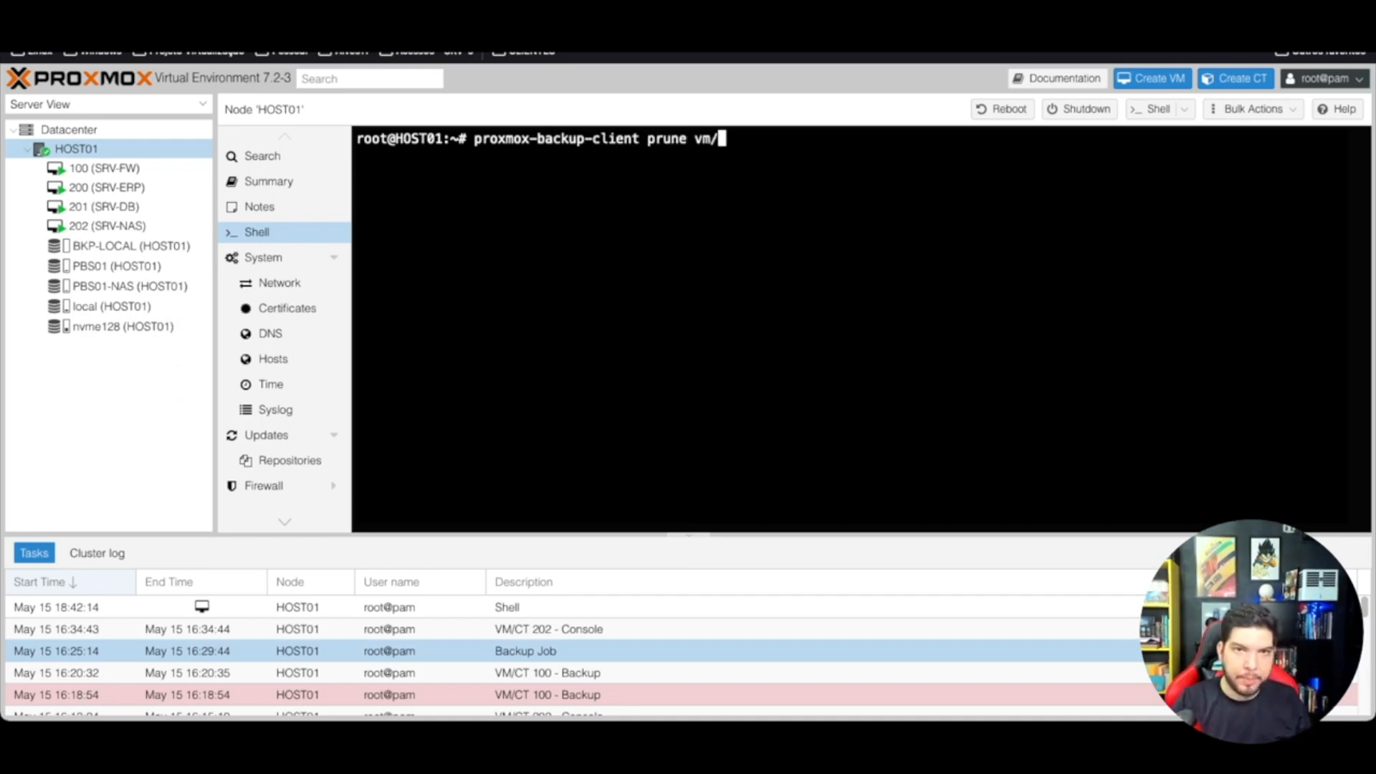
text(100 --quit)
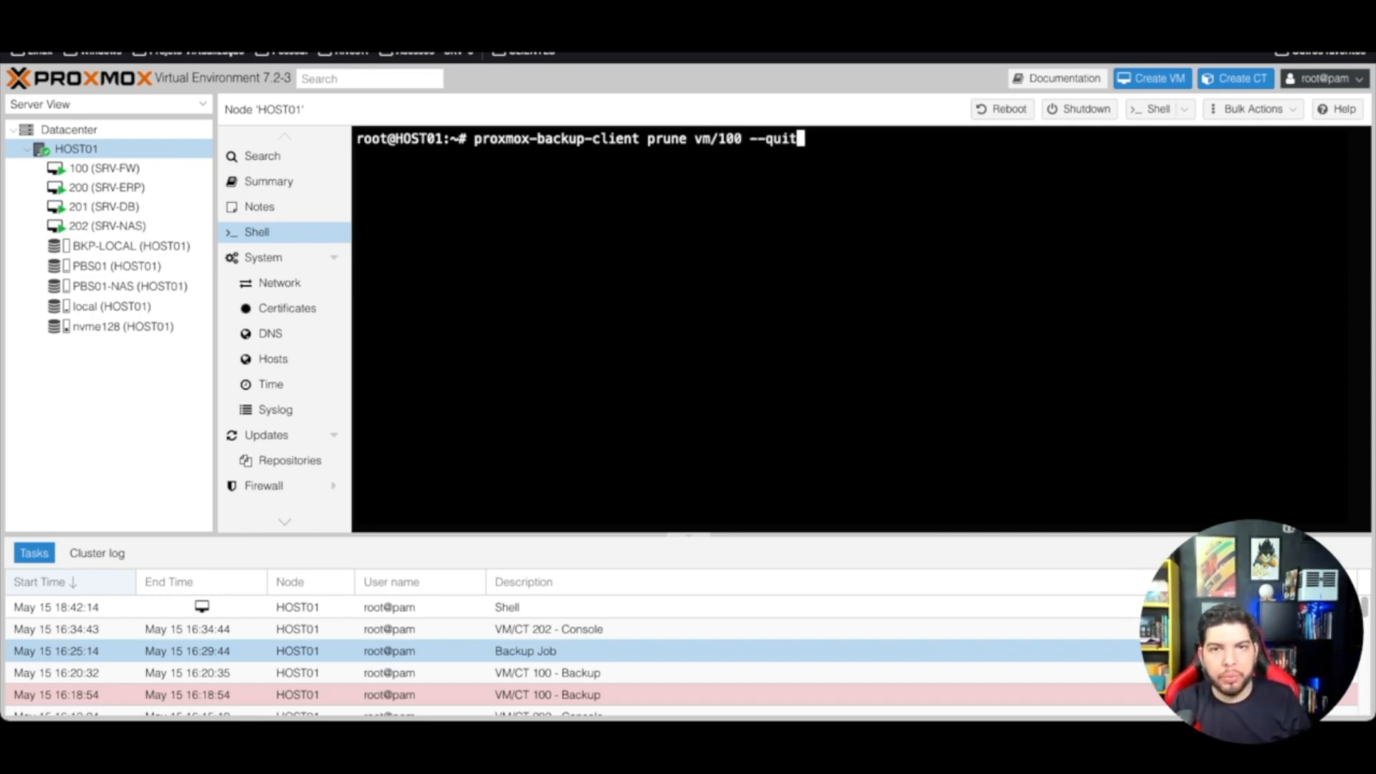
key(BackSpace)
text(et 1 )
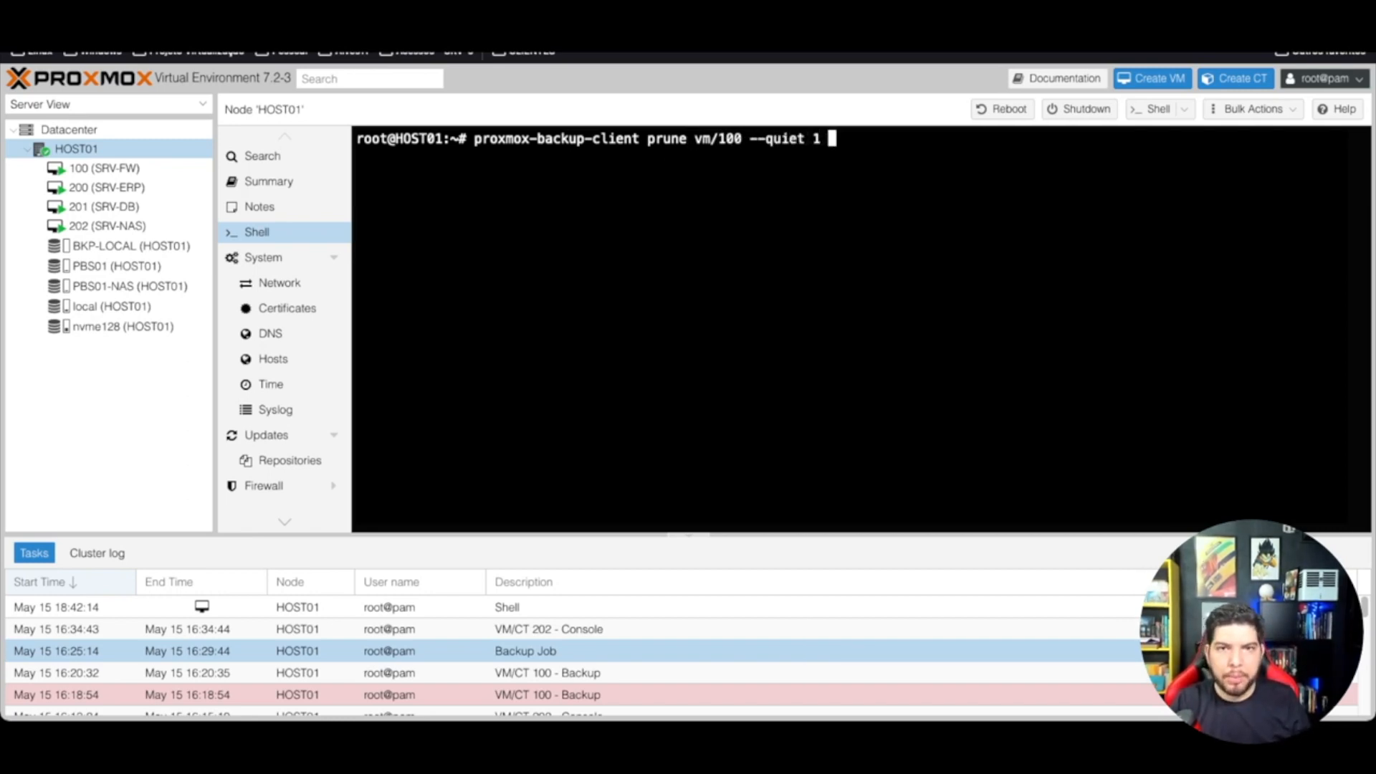
text(--keep)
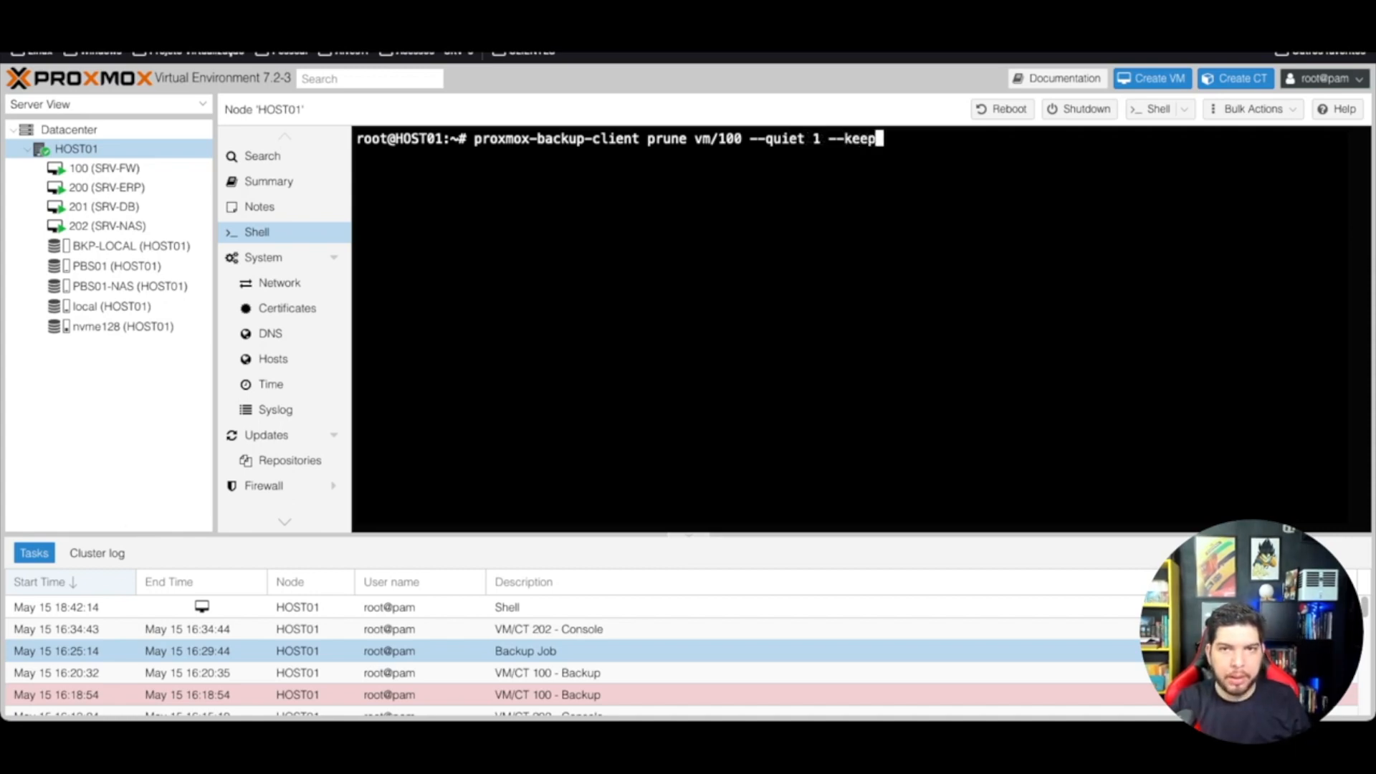
text(-last 1)
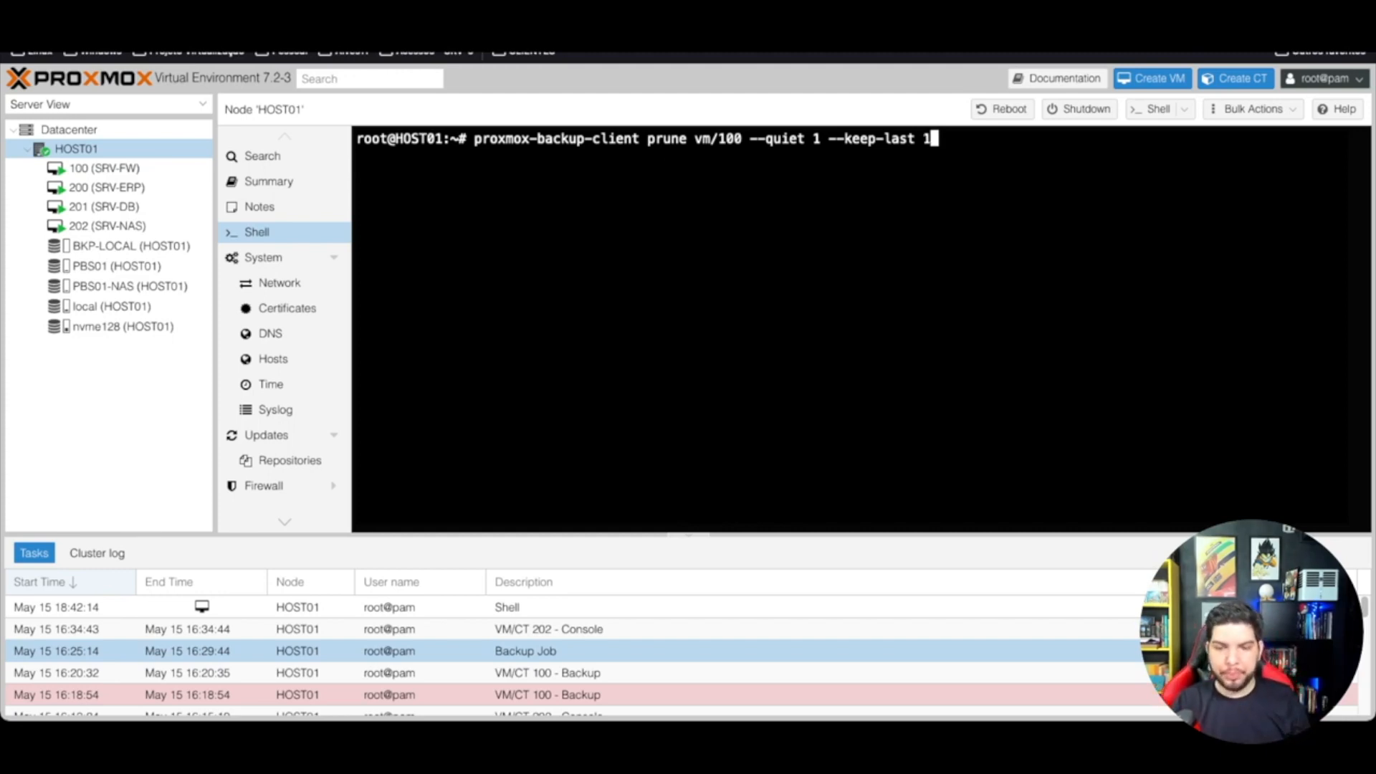
text(-)
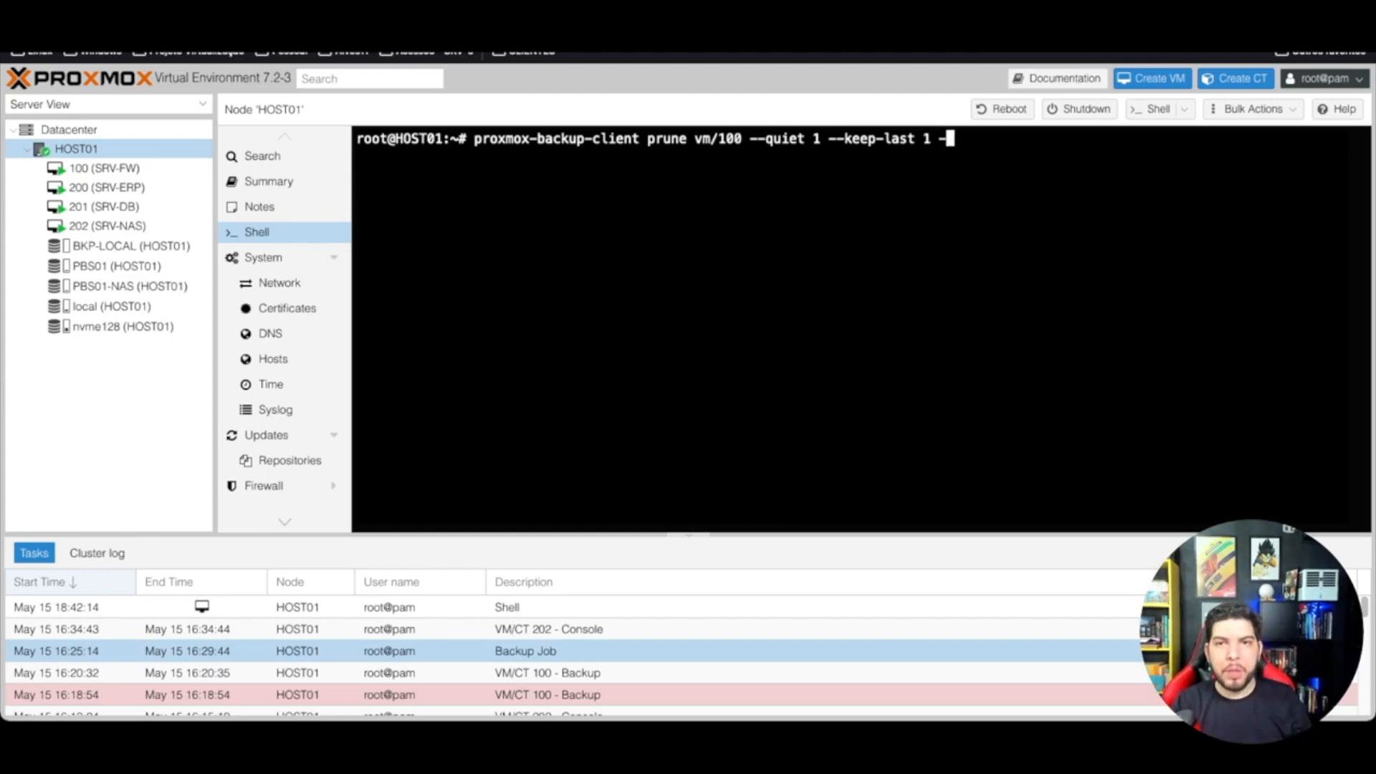
text(-reposit)
key(BackSpace)
key(BackSpace)
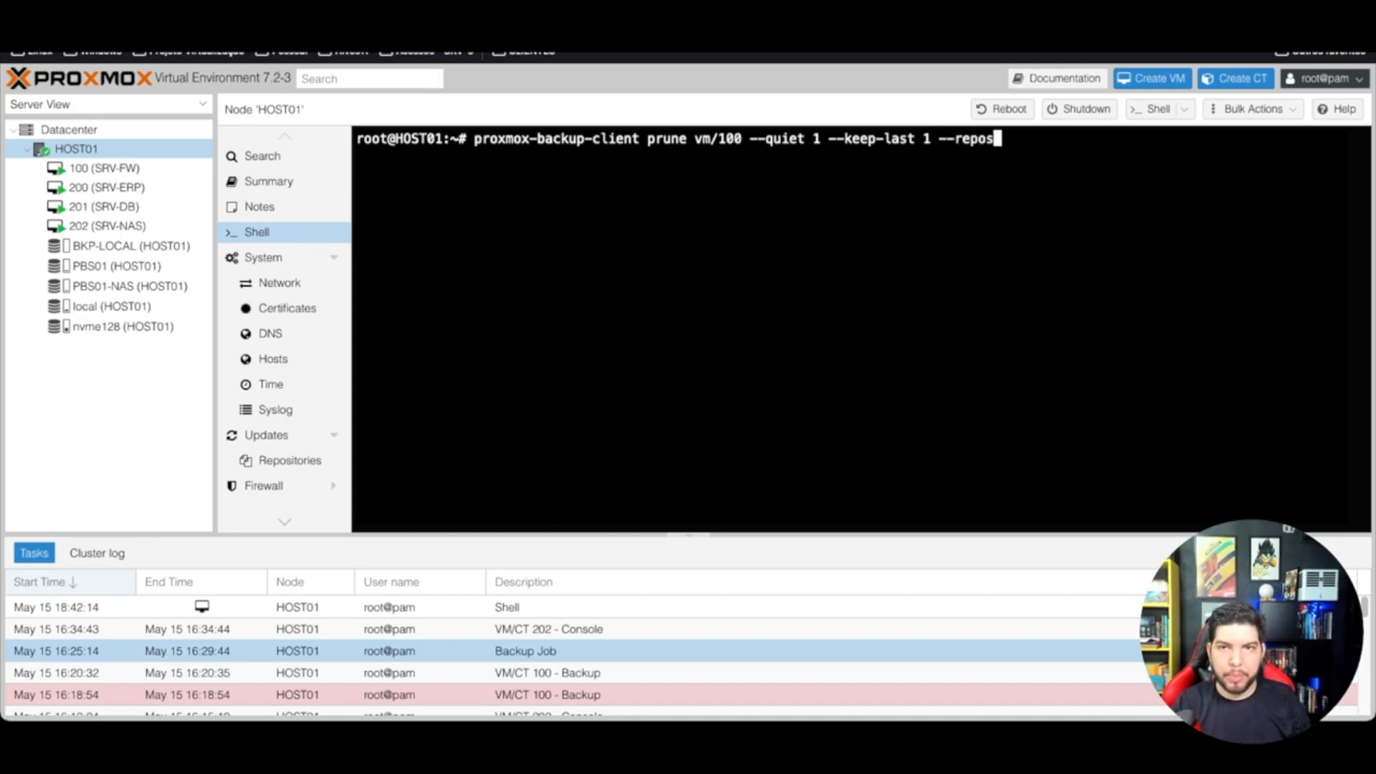
text(itory)
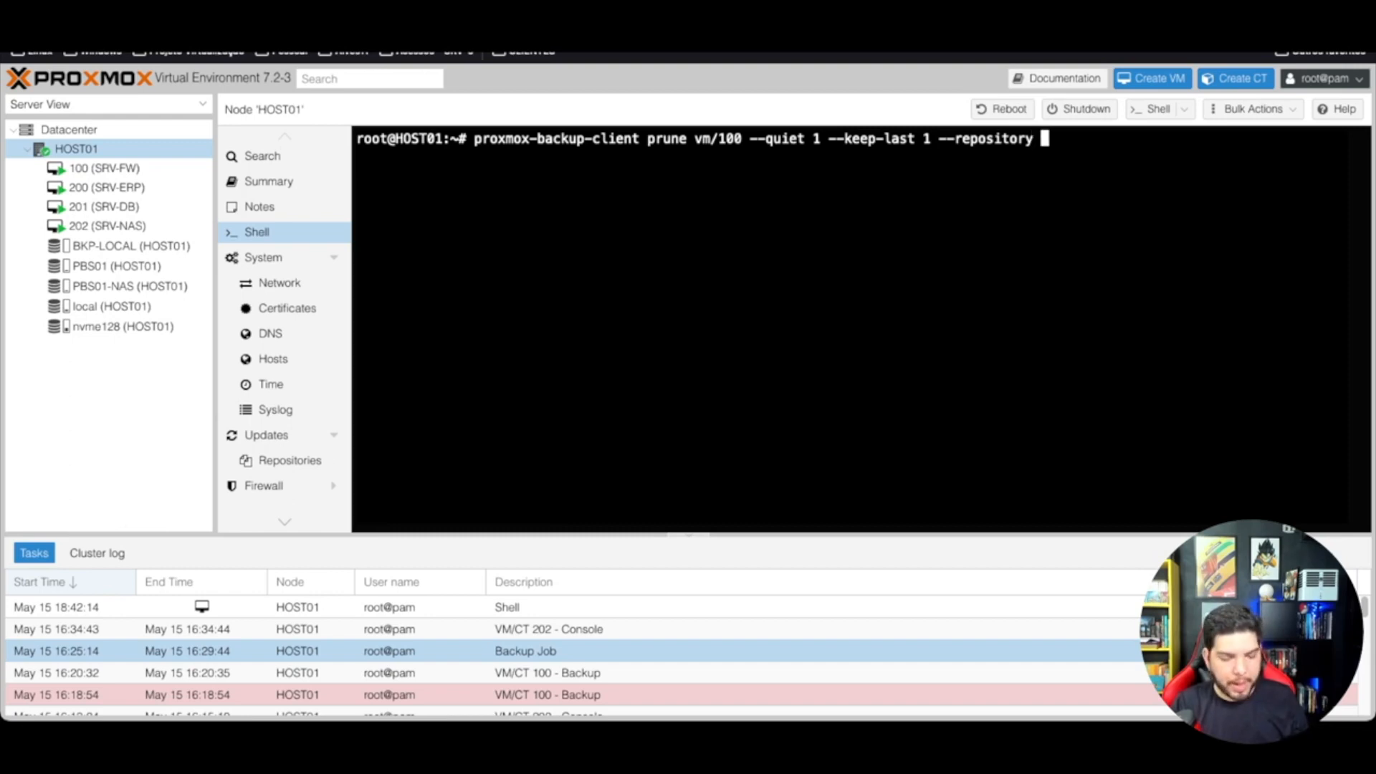
text( root@)
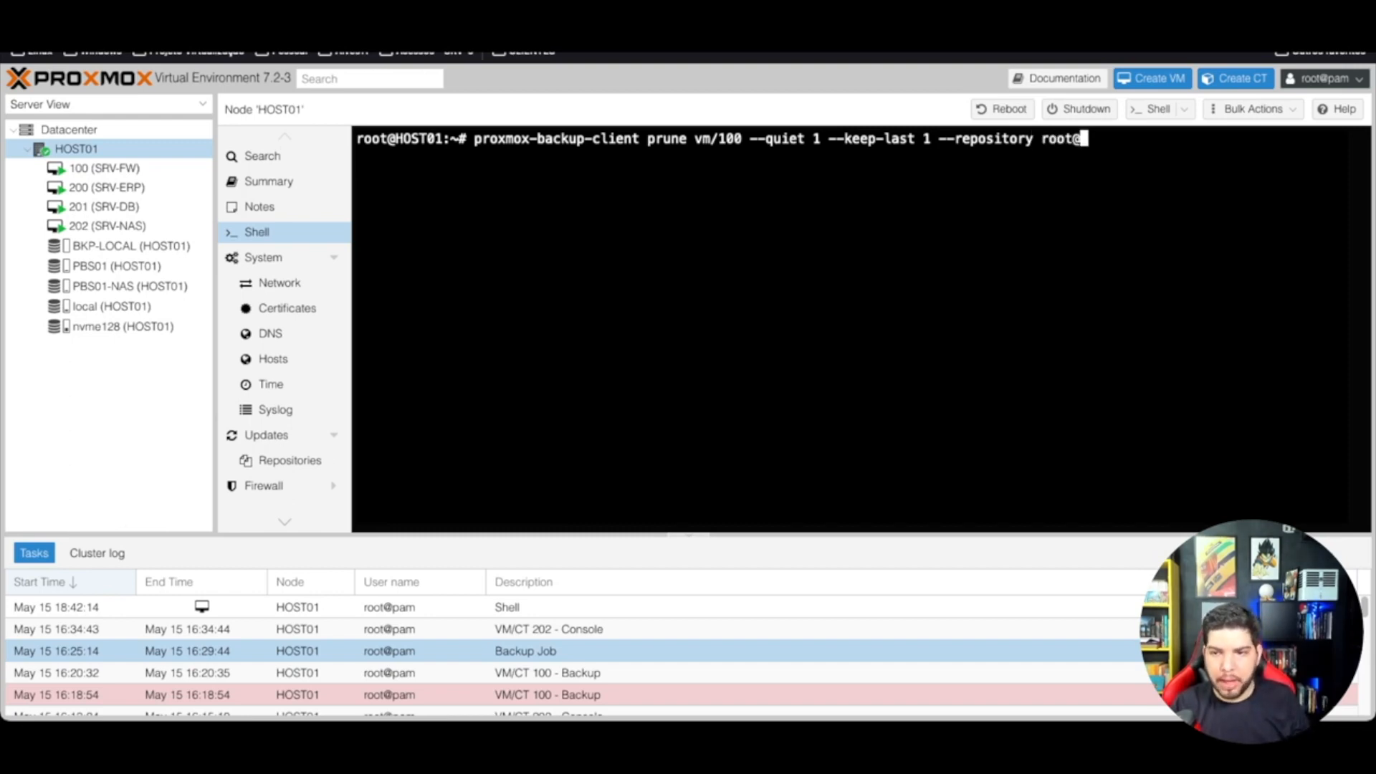
text(pam@)
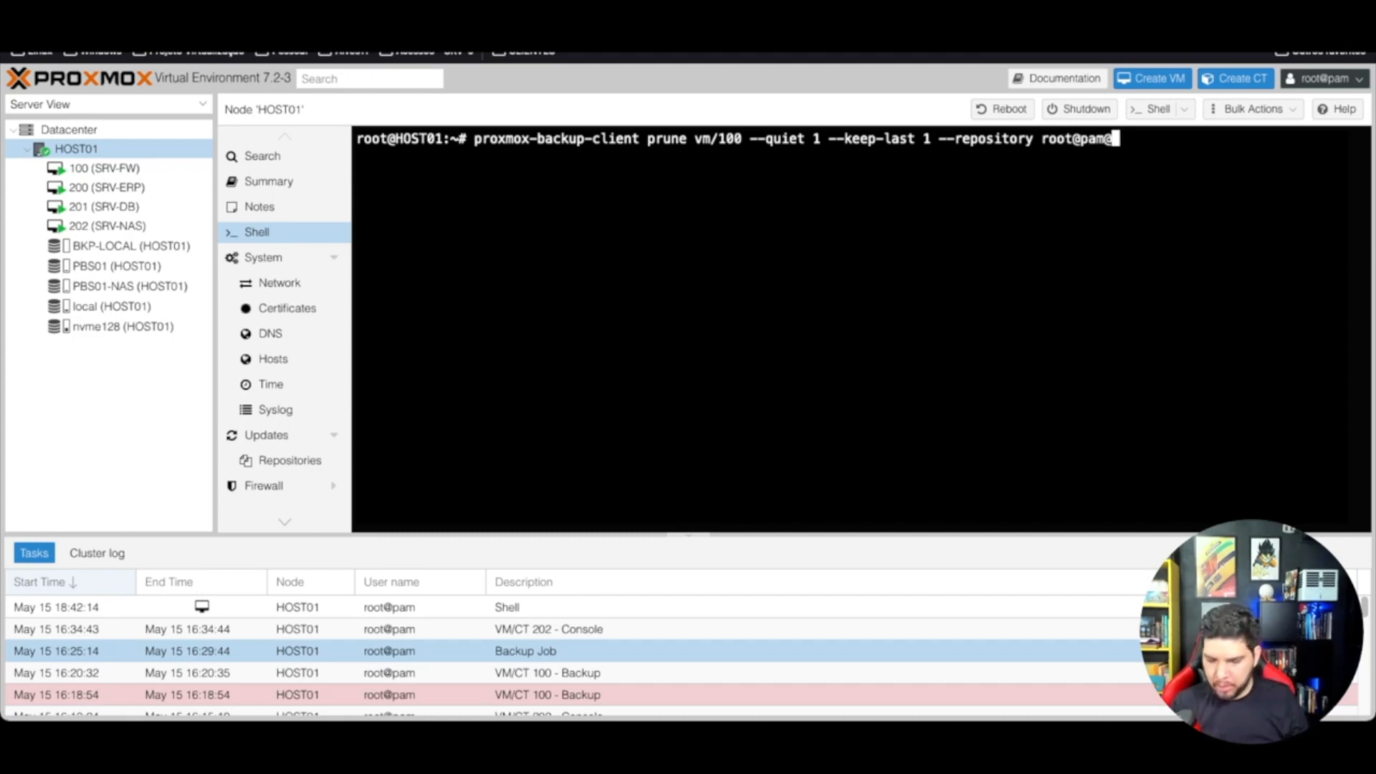
text(192.168)
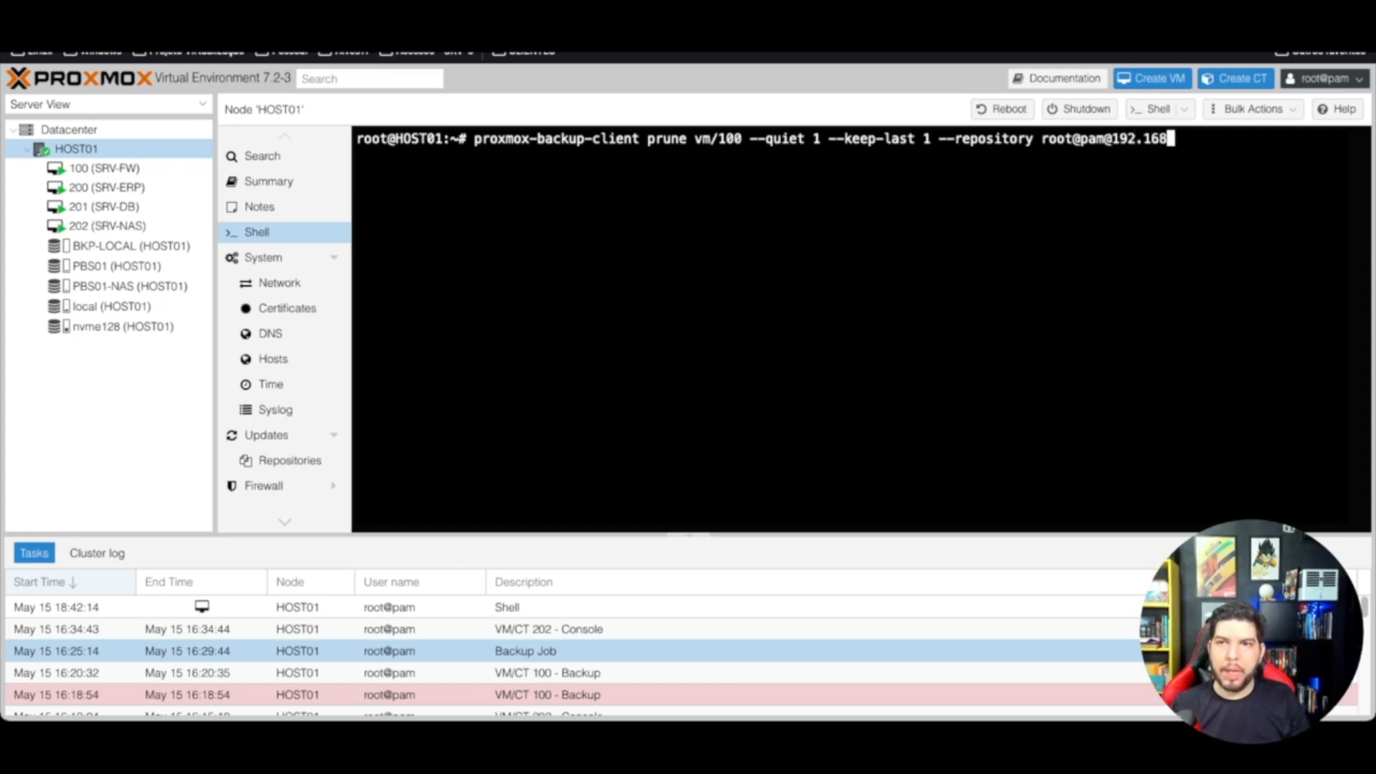
text(.68.5)
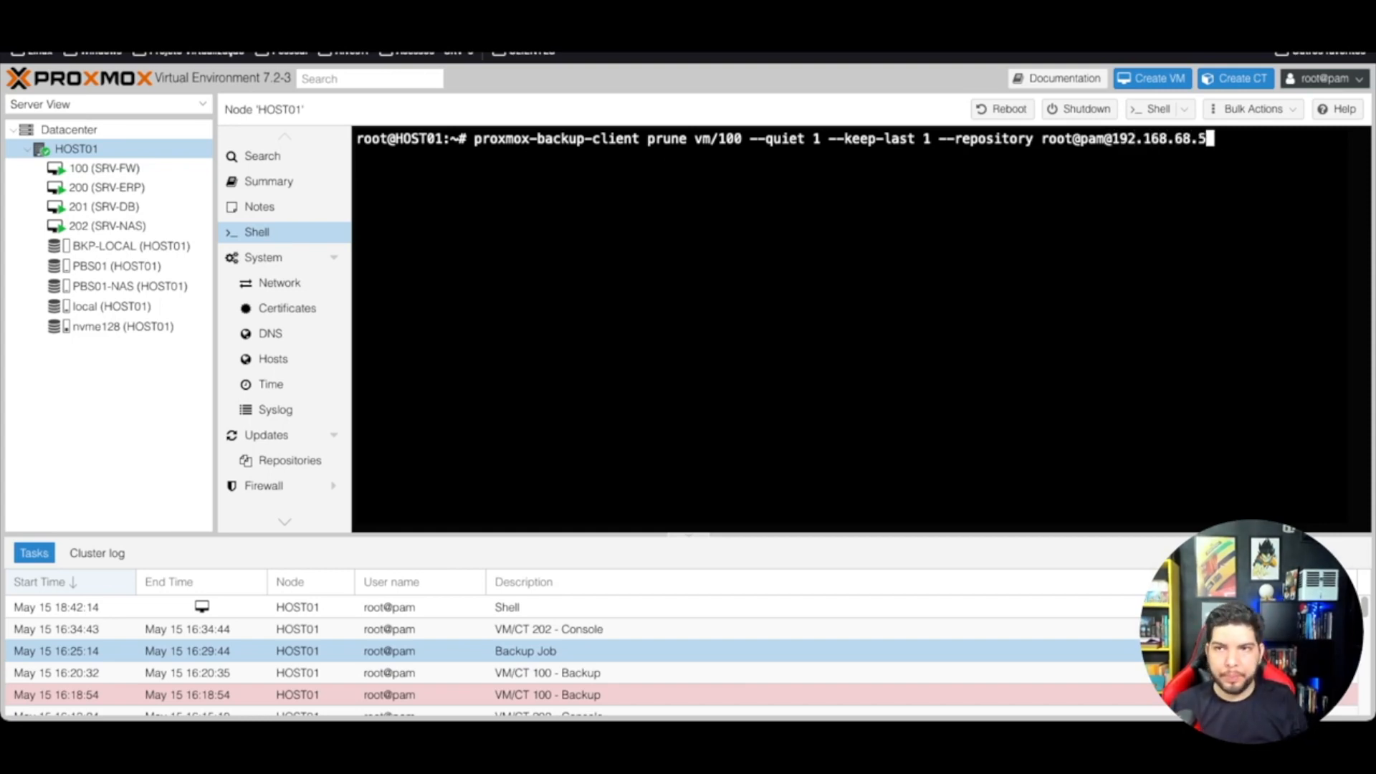
text(0:)
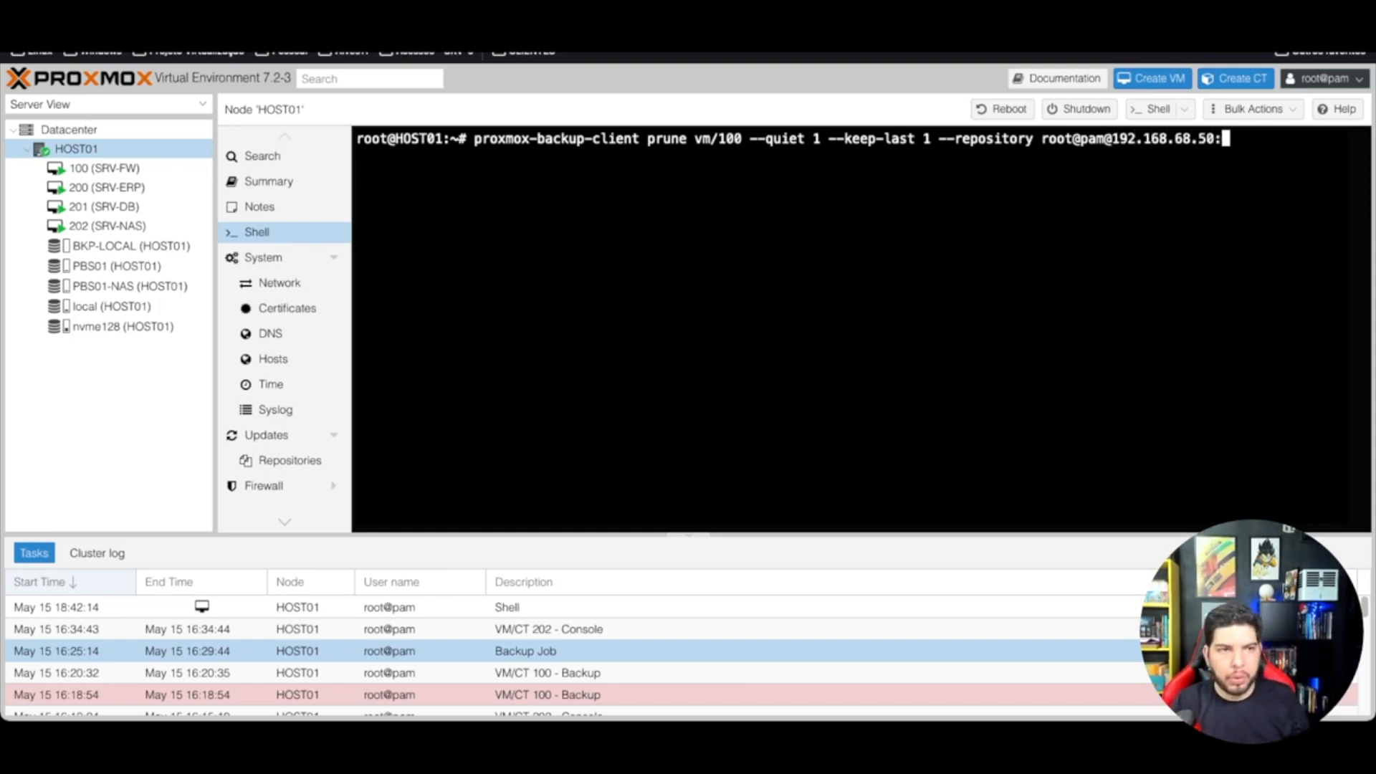
text(poo)
key(BackSpace)
key(BackSpace)
text(00)
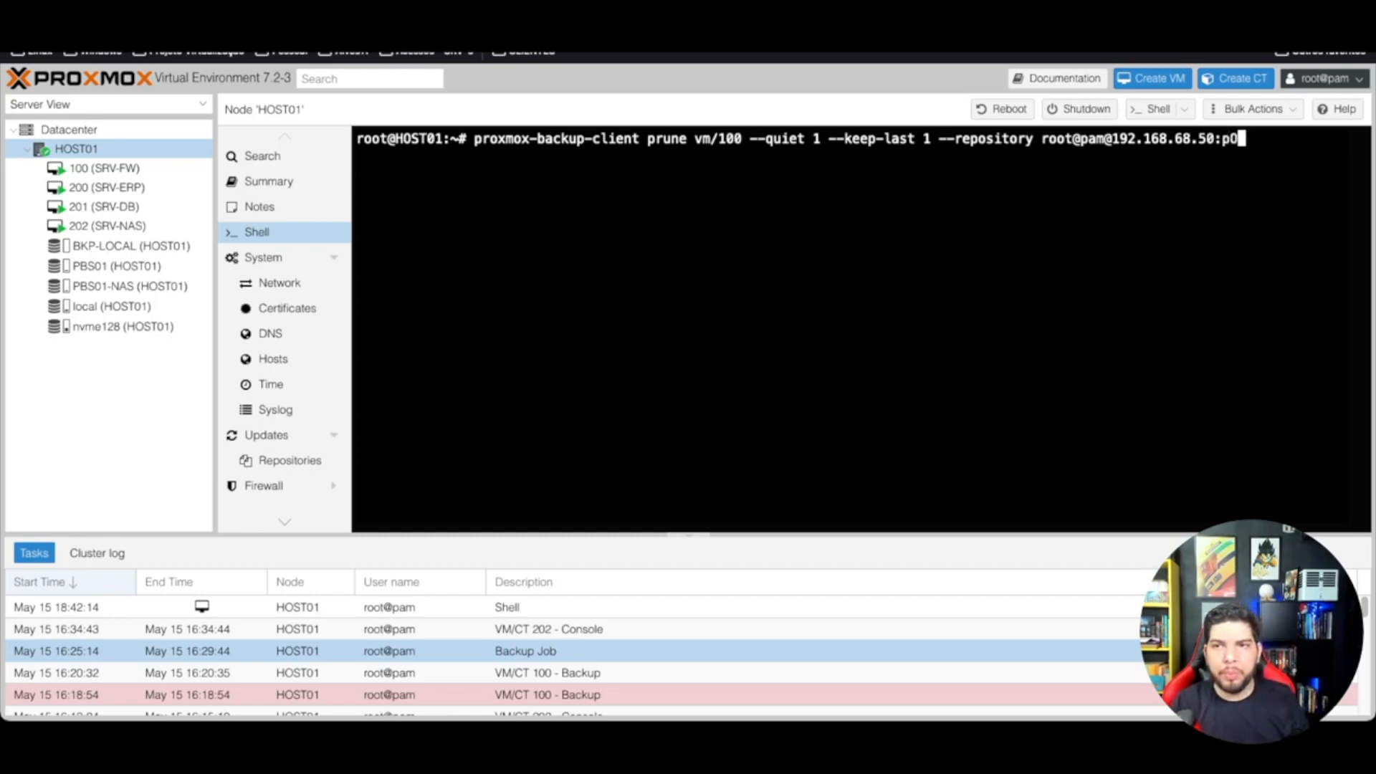
key(BackSpace)
key(BackSpace)
key(BackSpace)
text(POO)
text(L)
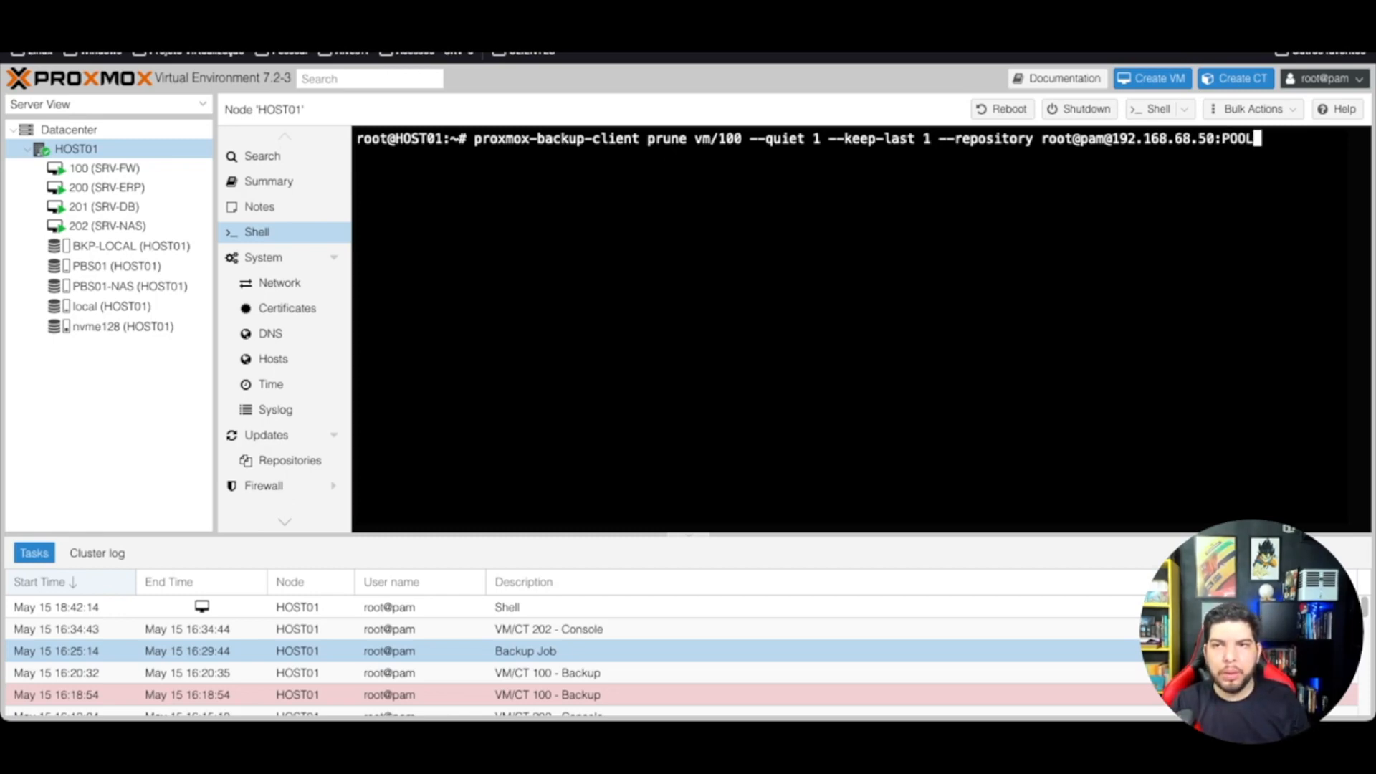
text(-500GB)
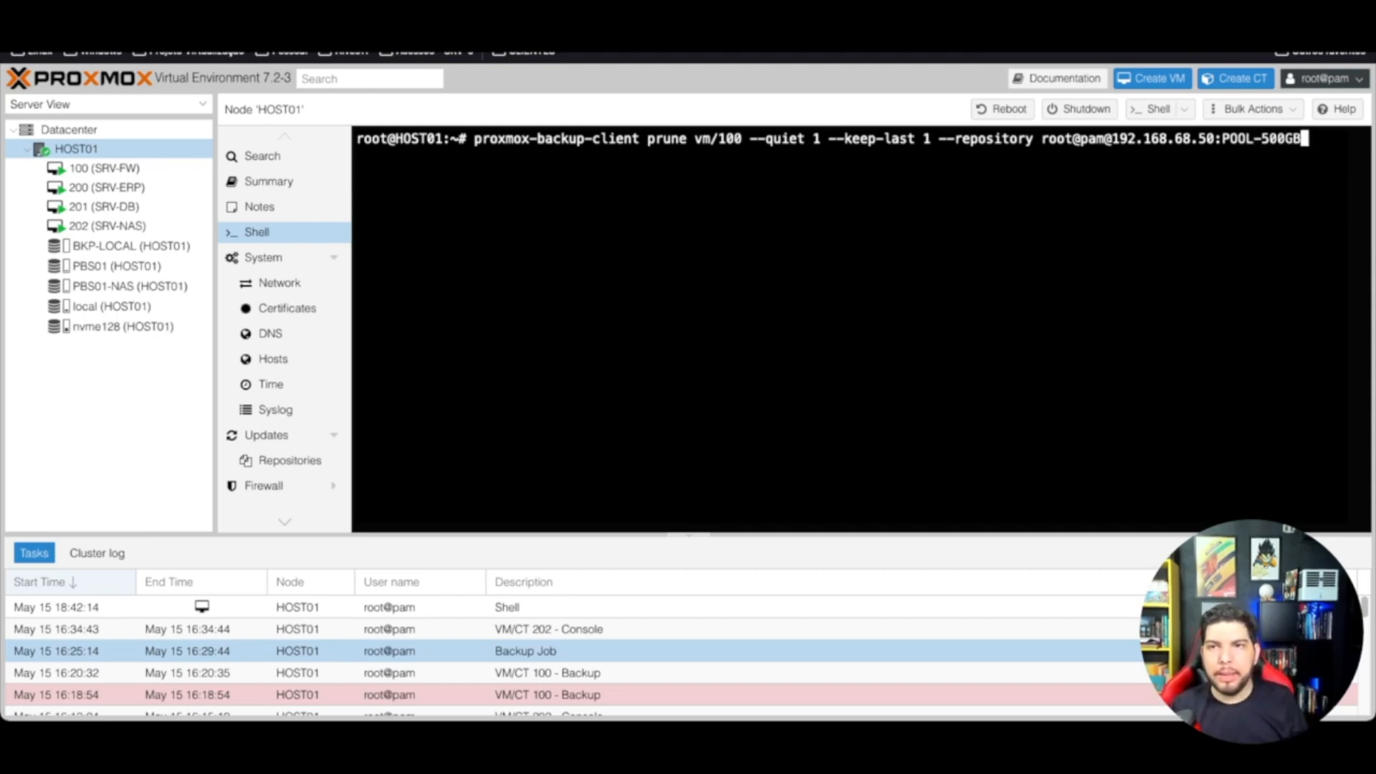
key(Return)
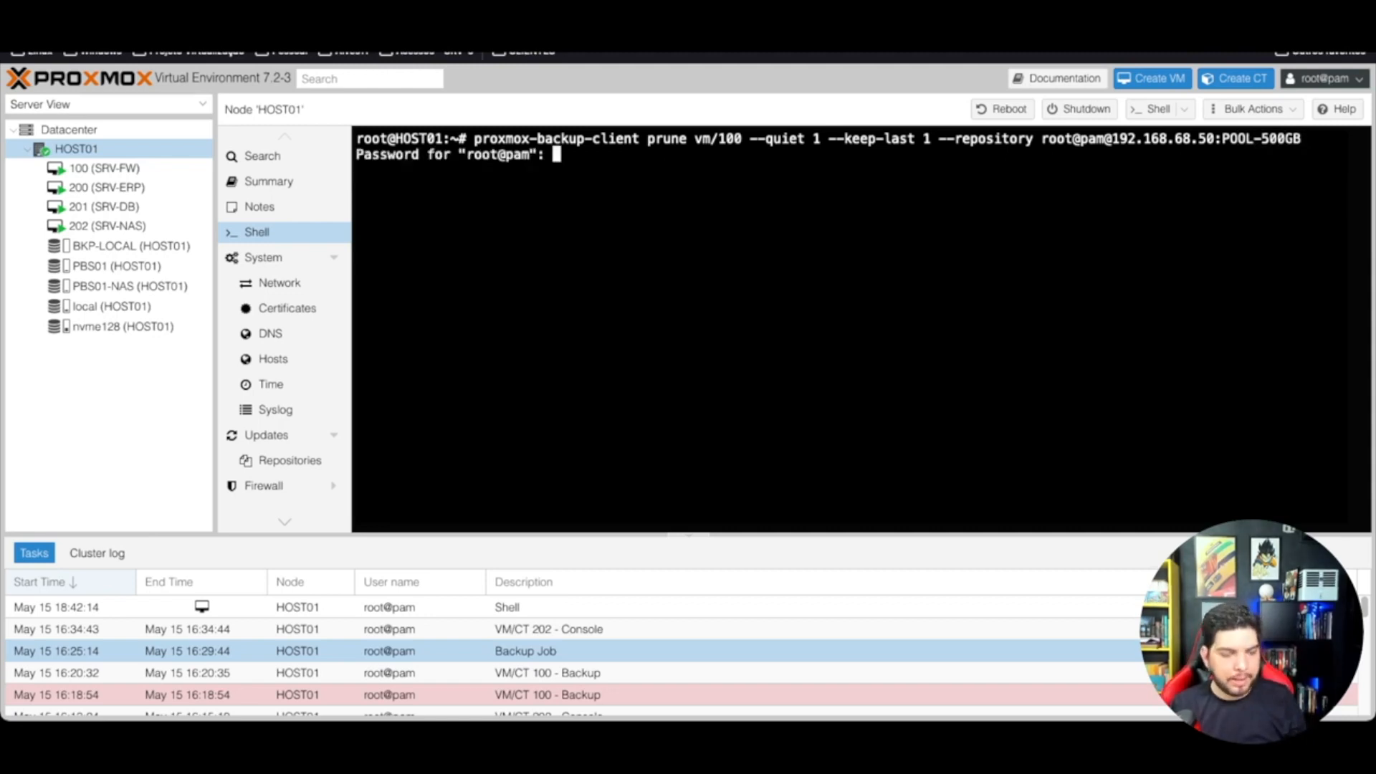
Step: Enter the account password and answer y to both connection prompts to complete the prune
text(******)
key(Return)
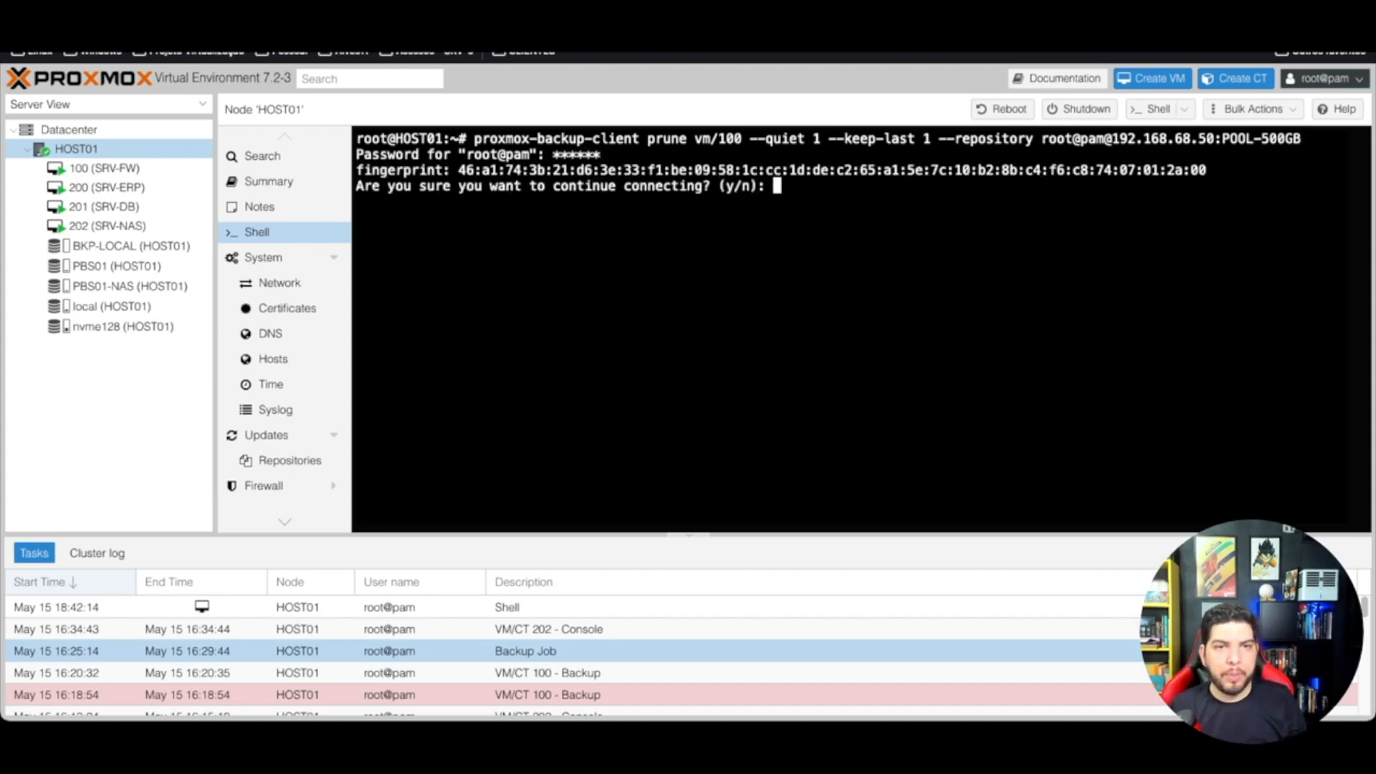
text(y)
key(Return)
text(y)
key(Return)
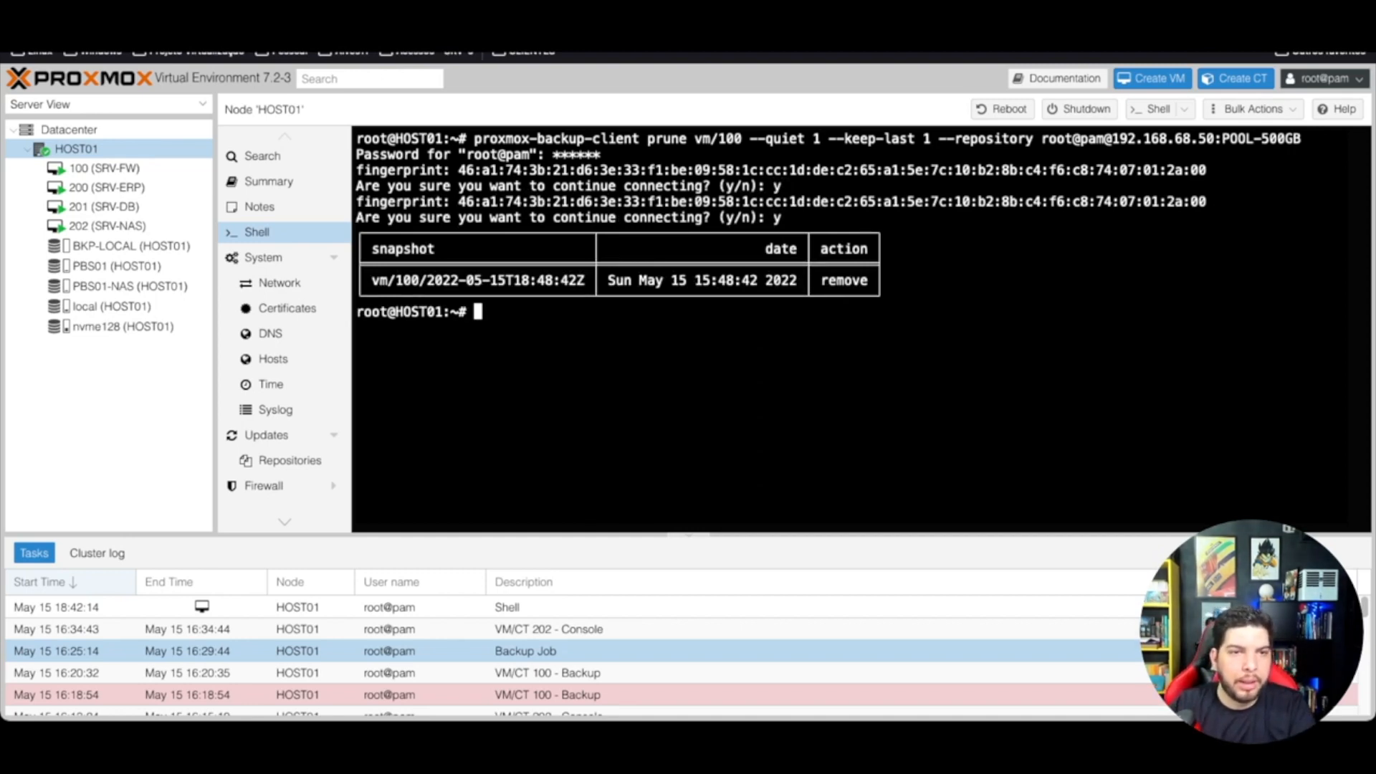
Step: Highlight the removed snapshot vm/100/2022-05-15T18:48:42Z in the prune output
drag(380, 249, 412, 249)
click(412, 249)
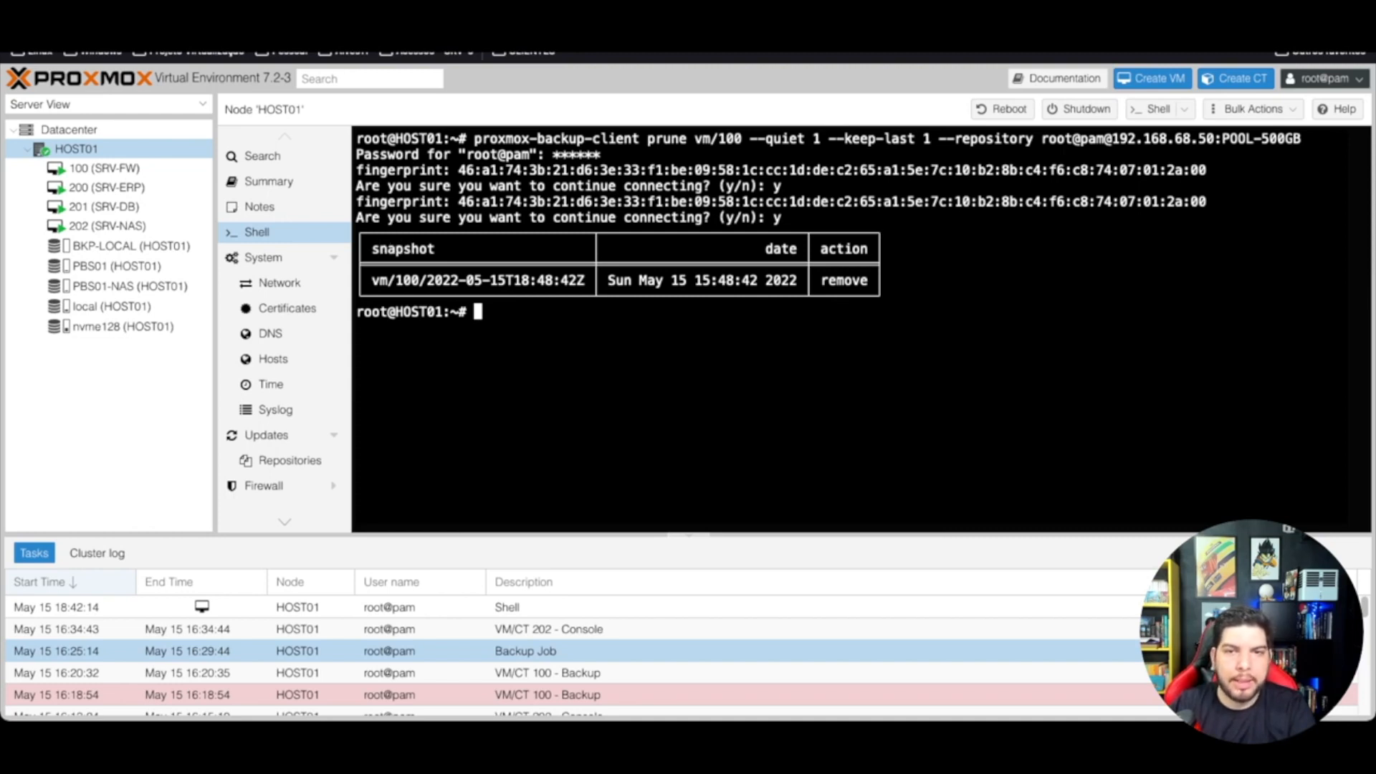
drag(871, 296, 820, 280)
click(821, 280)
drag(587, 280, 364, 280)
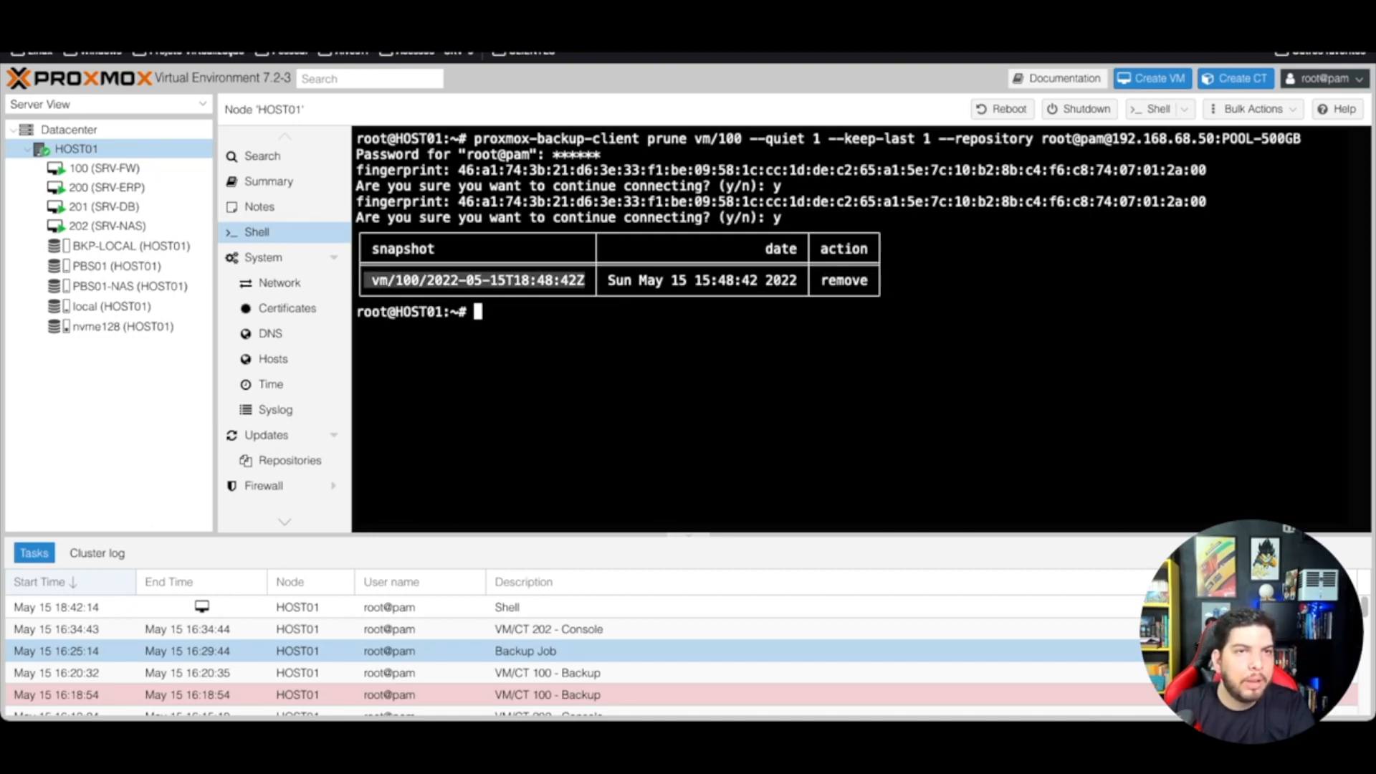
click(334, 8)
Step: Reload POOL-500GB's content to confirm vm/100 has one backup, then go to the Dashboard
click(195, 179)
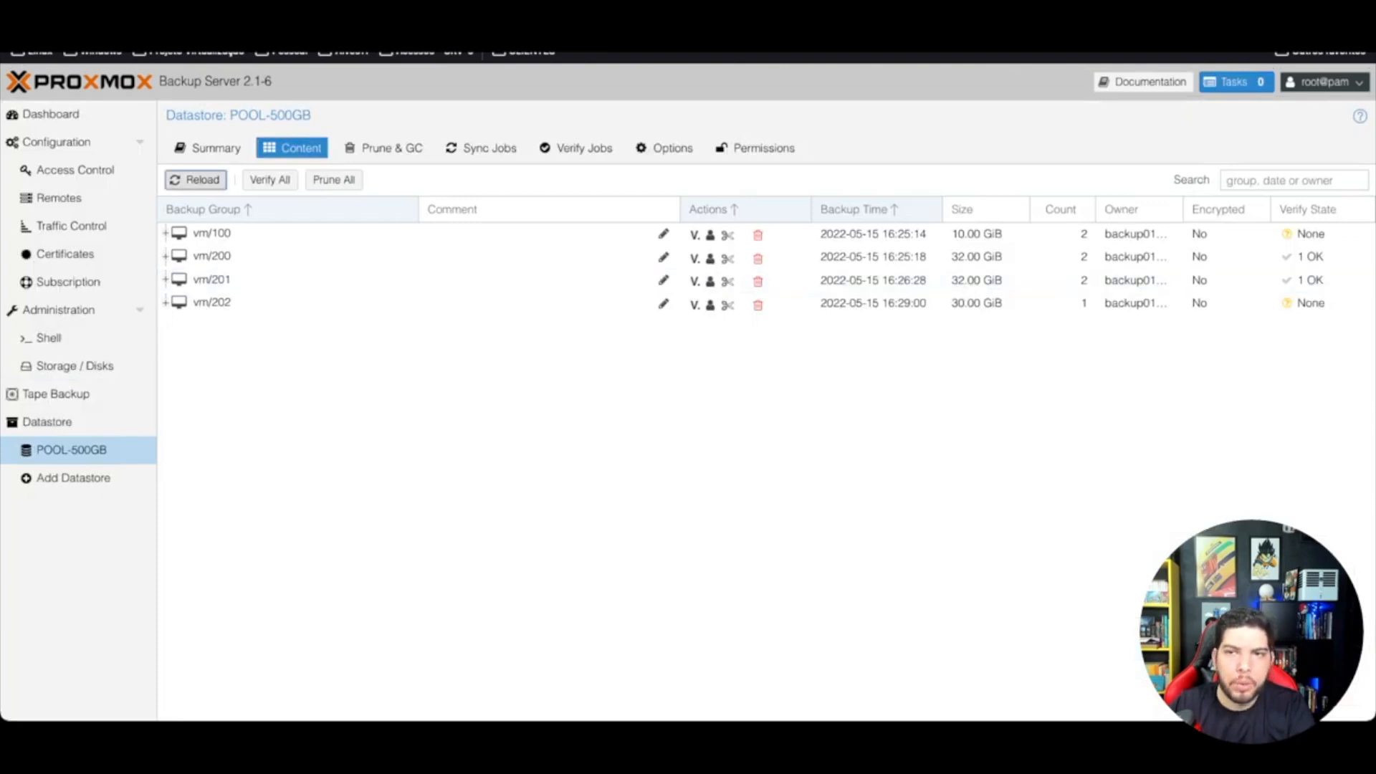
click(1062, 234)
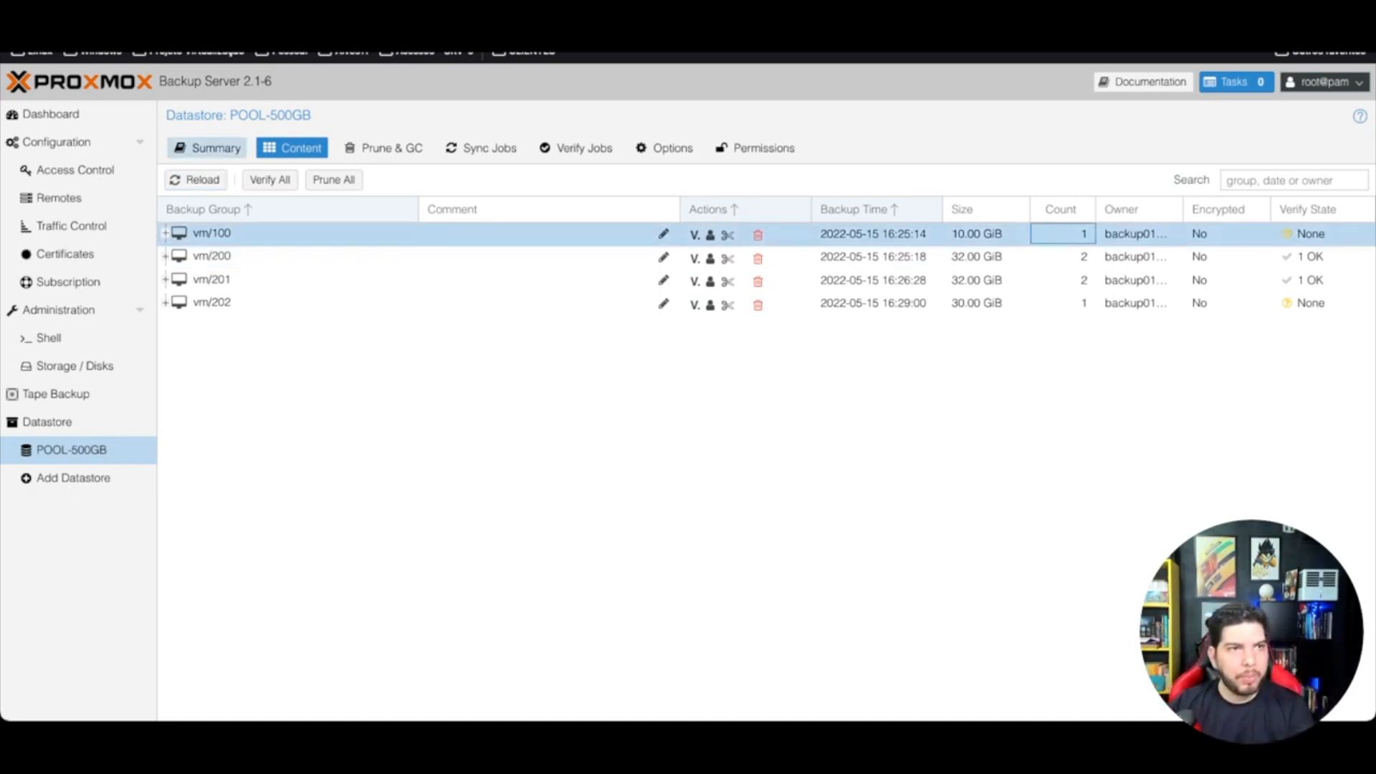
click(51, 115)
scroll(759, 430, down, 10)
scroll(760, 470, up, 1)
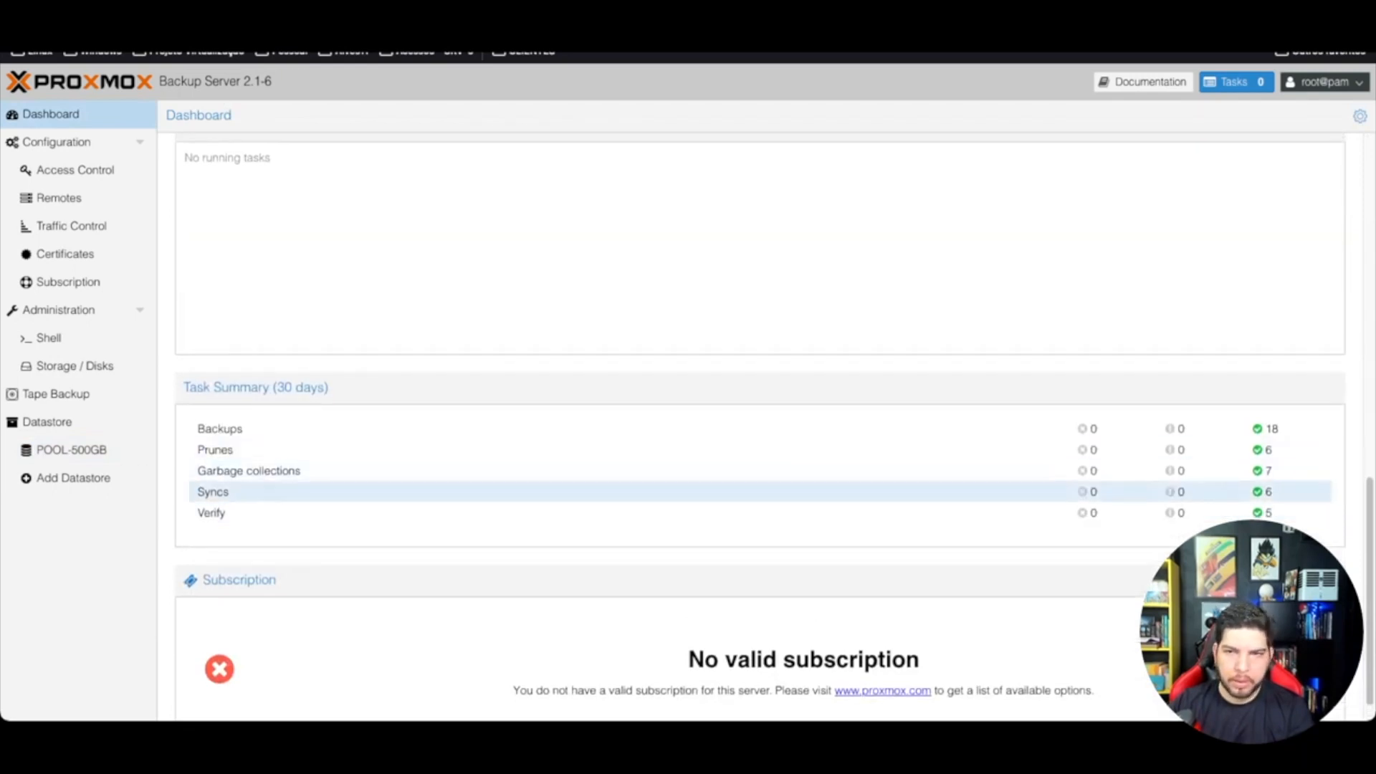
Step: View the vm/100 prune task log from the Task Summary's Prunes list, then close both windows
click(1262, 450)
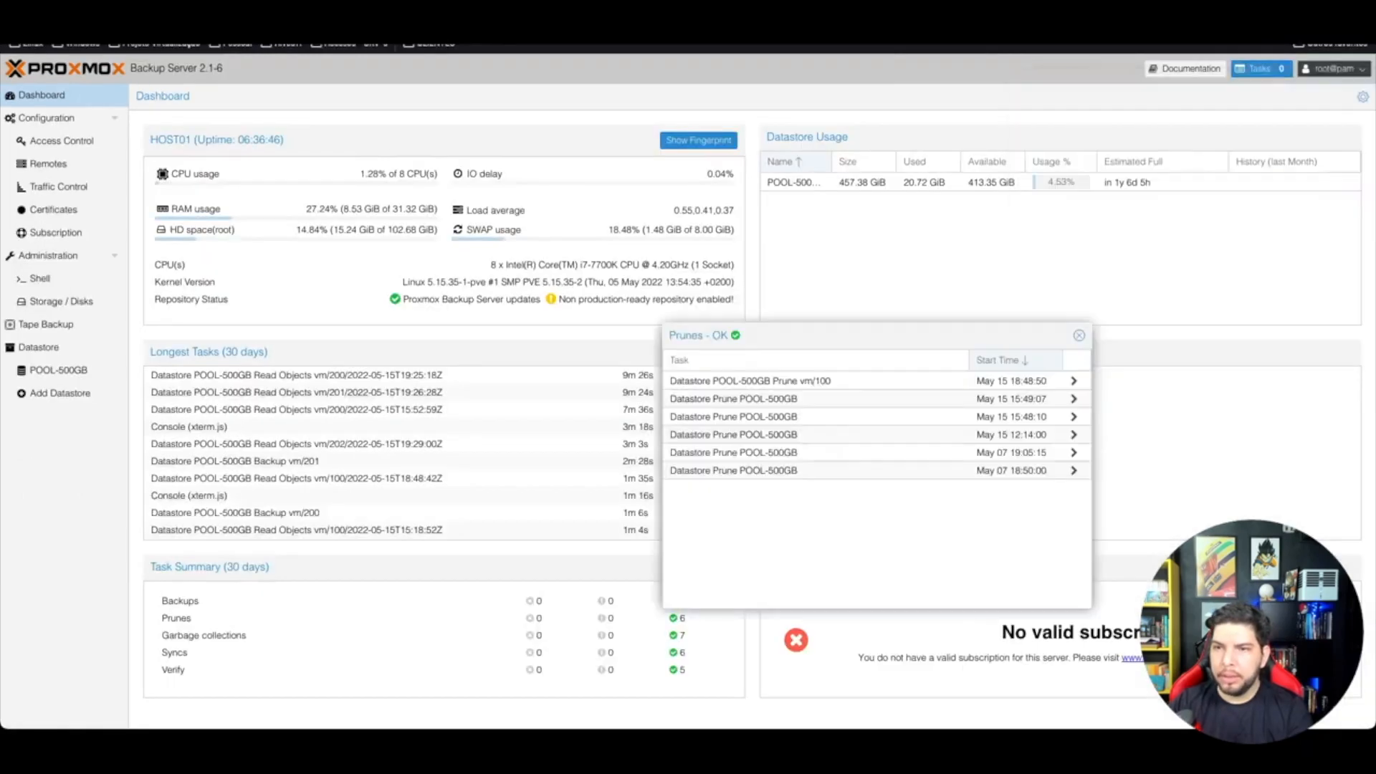
click(1074, 380)
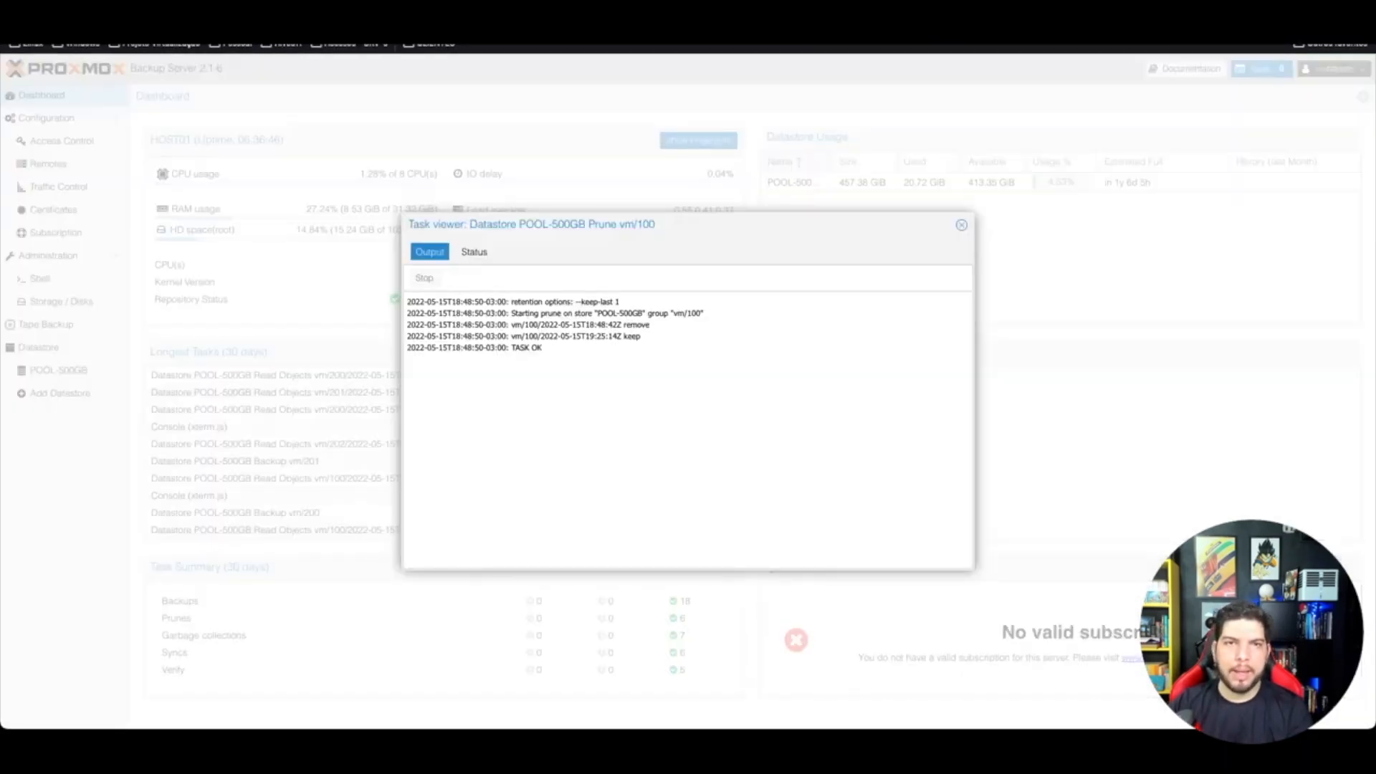
click(961, 225)
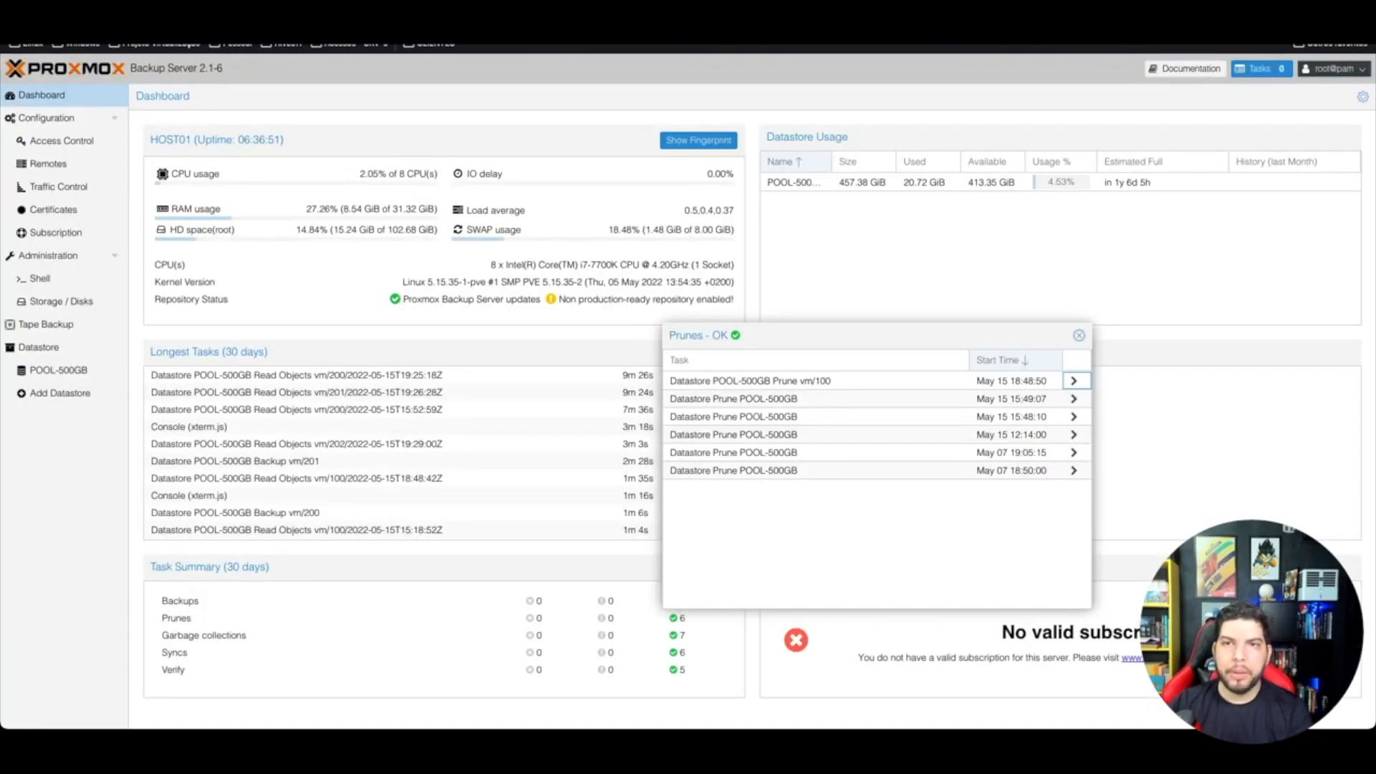
click(1079, 335)
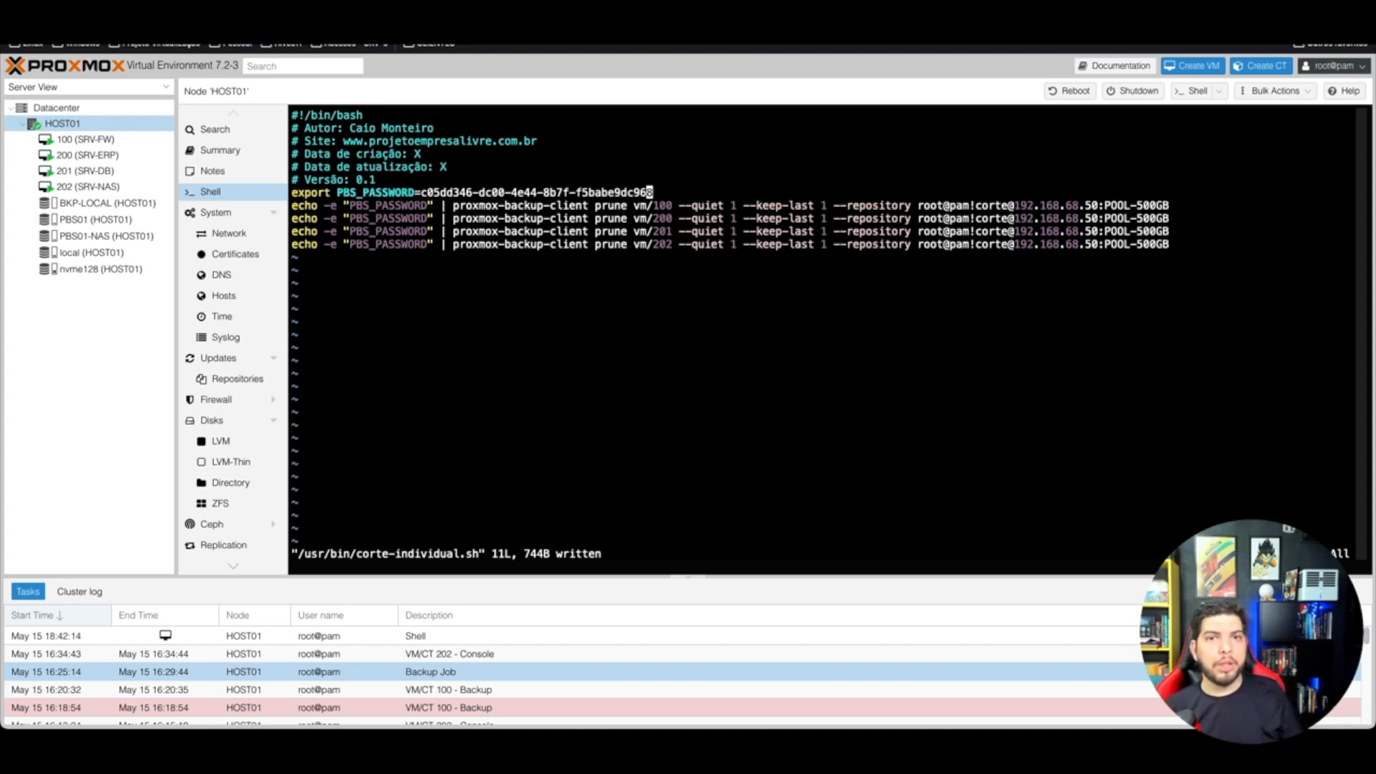
Step: Step along the script's vm/100 line through --quiet, --keep-last 1, --repository and the corte token
key(Down)
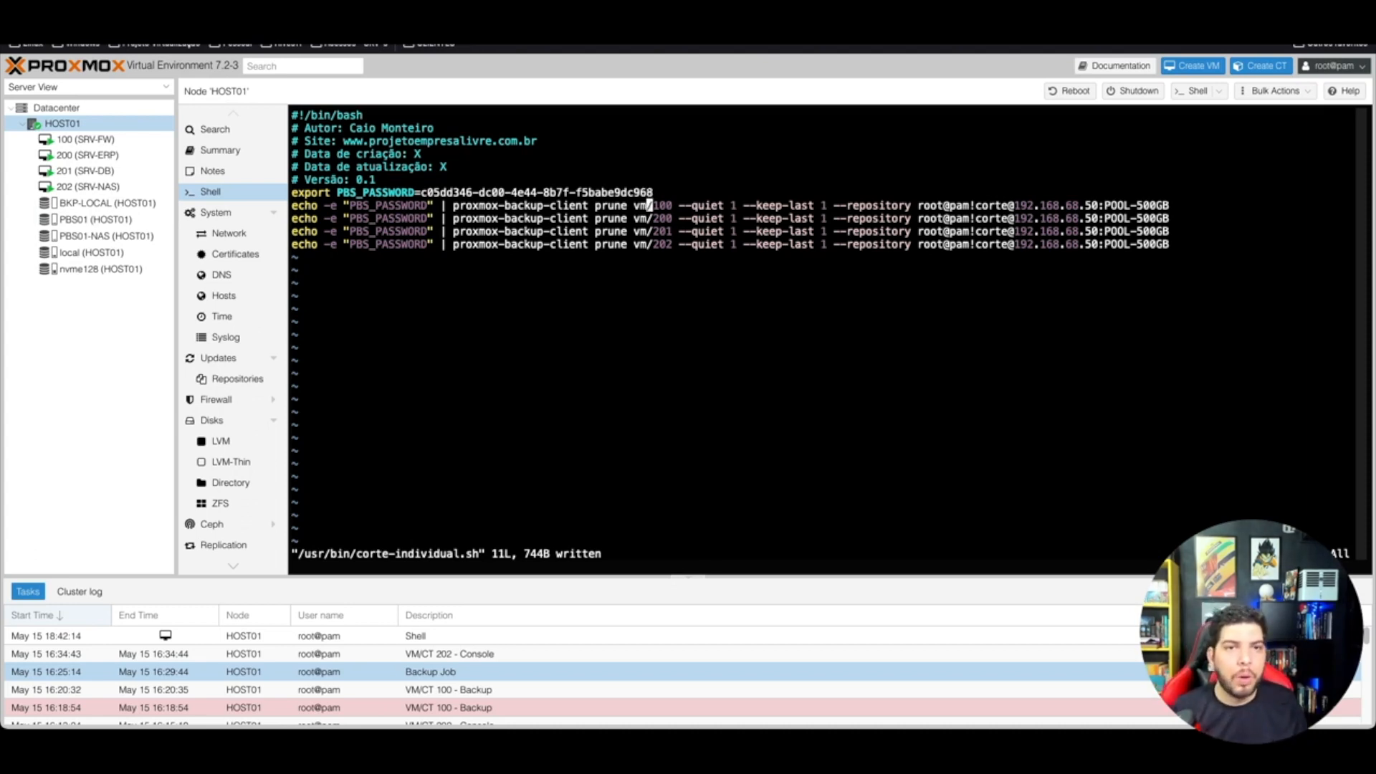
key(Up)
key(Down)
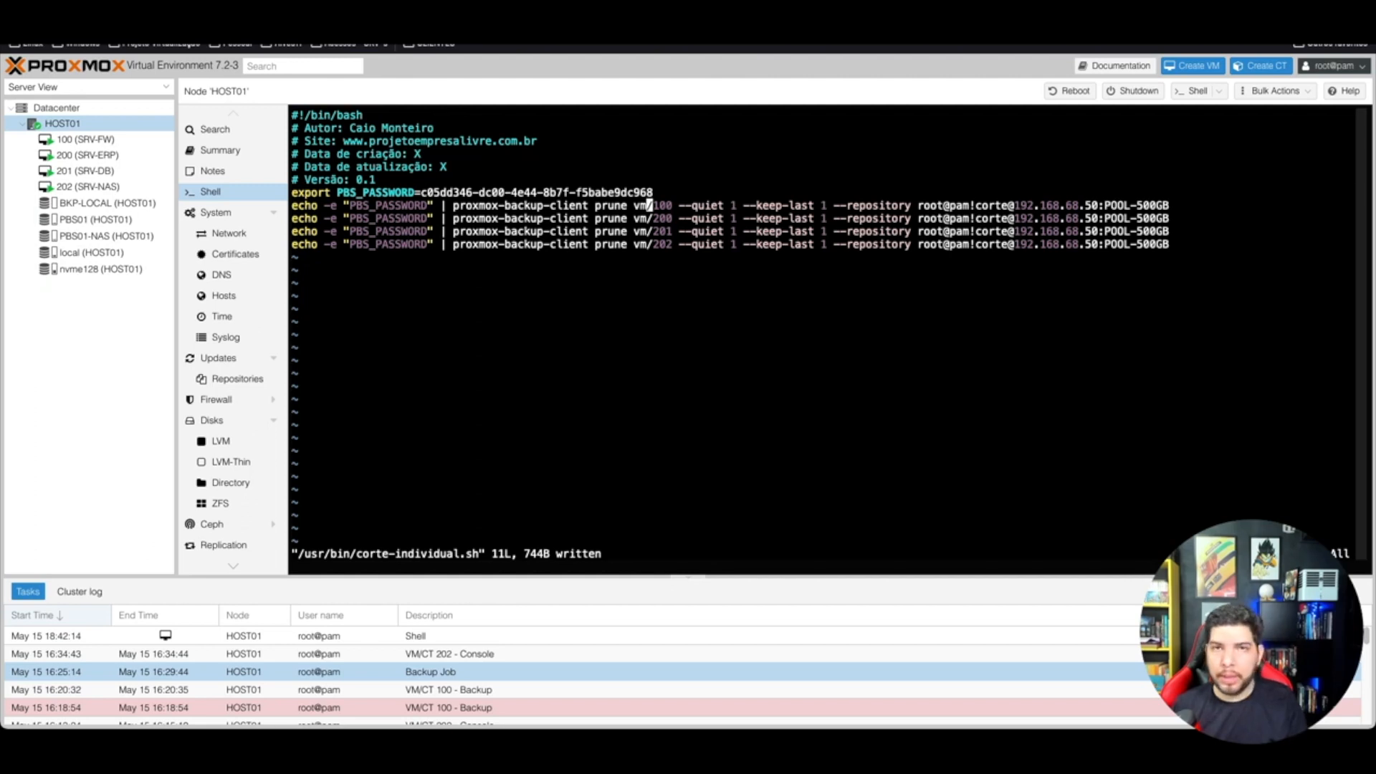
key(Right)
key(Right)
key(Right)
key(Right)
key(Right)
key(Right)
key(Right)
key(Right)
key(Right)
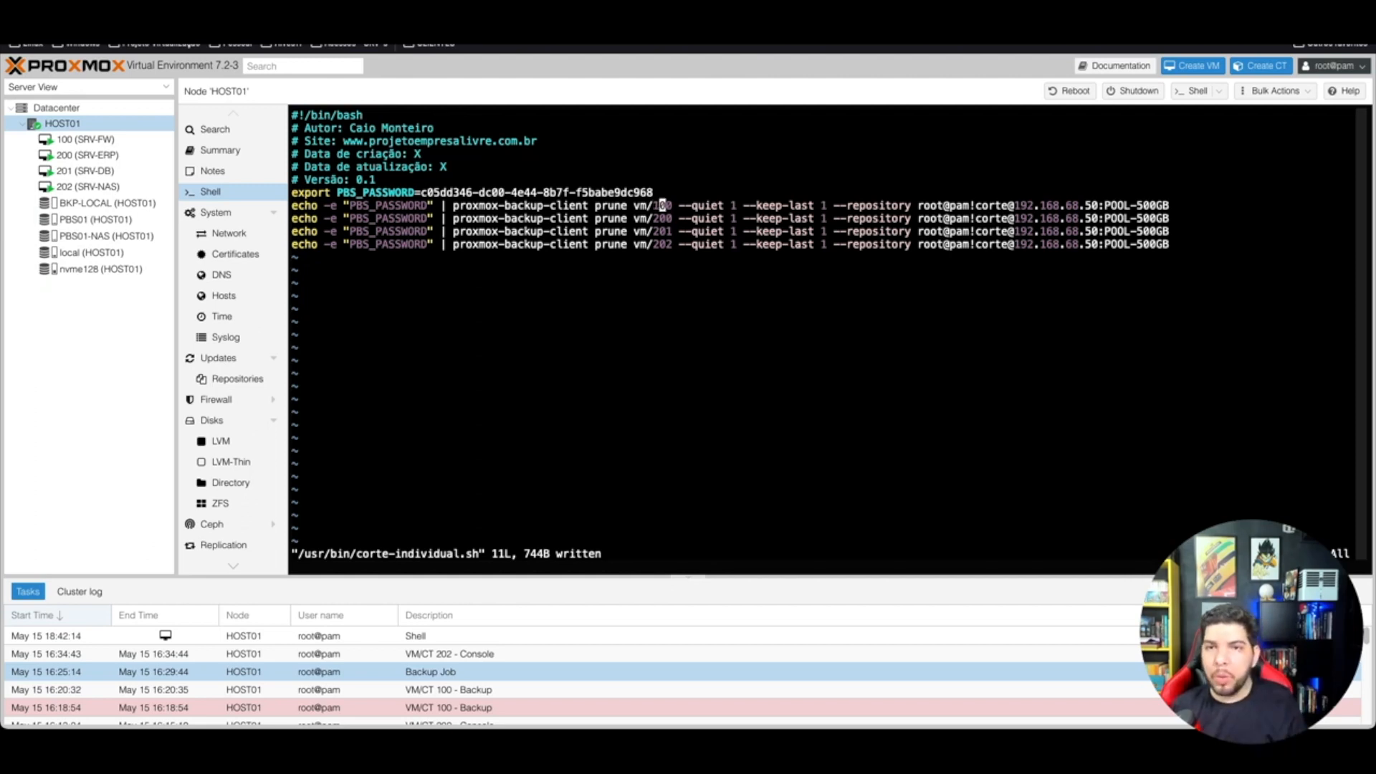
key(Right)
key(Right)
key(Right)
key(Right)
key(Right)
key(Right)
key(Right)
key(Right)
key(Right)
key(Right)
key(Right)
key(Right)
key(Right)
key(Right)
key(Right)
key(Right)
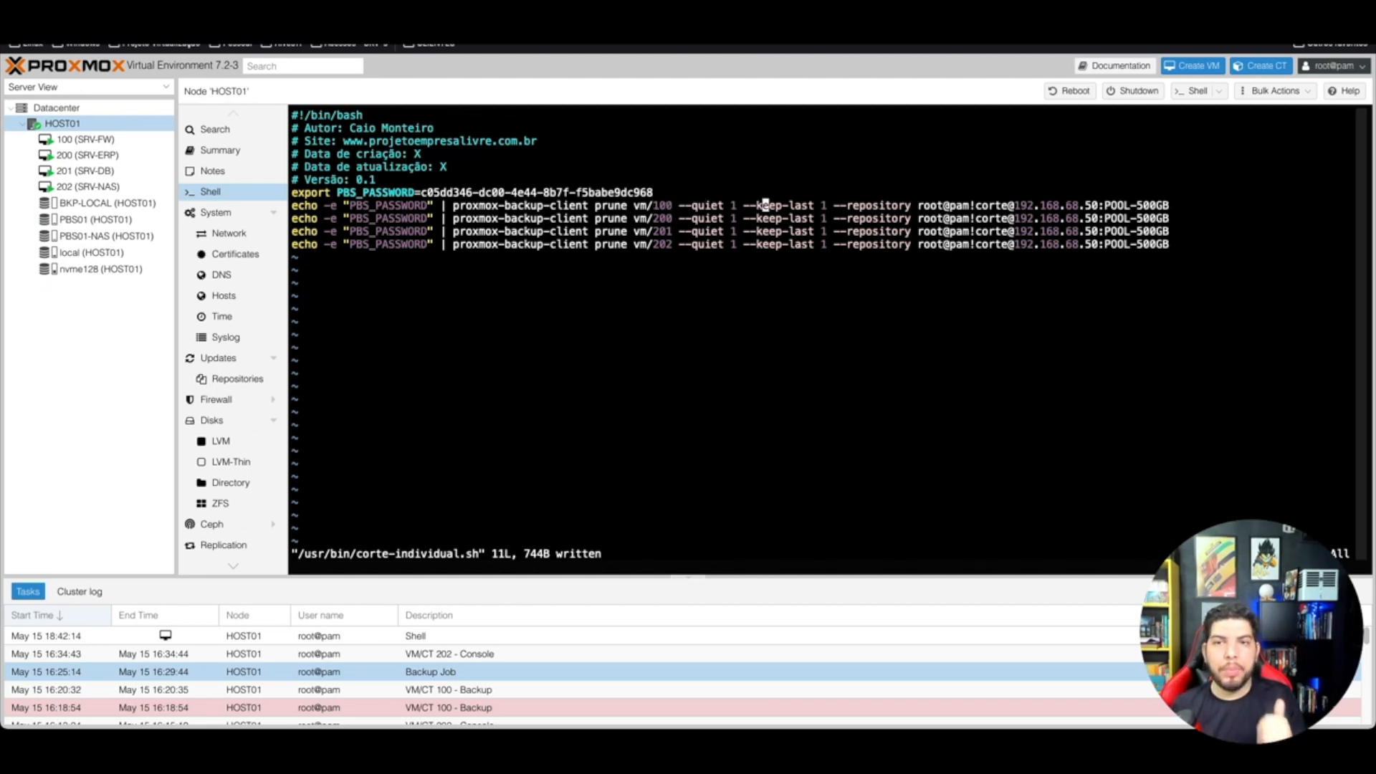
key(Right)
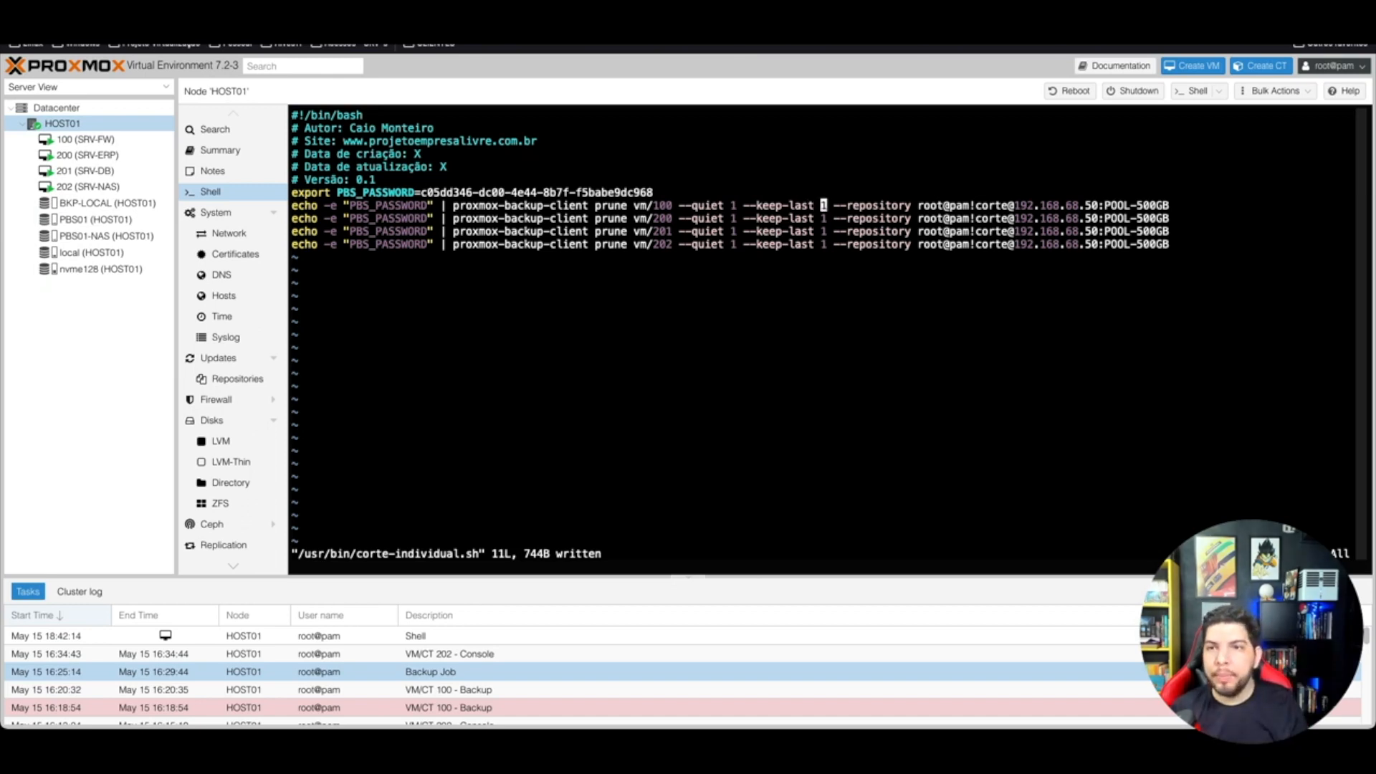
key(Right)
key(Right)
key(Right)
key(Right)
key(Right)
key(Right)
key(Right)
key(Right)
key(Right)
key(Right)
key(Right)
key(Right)
key(Right)
key(Right)
key(Right)
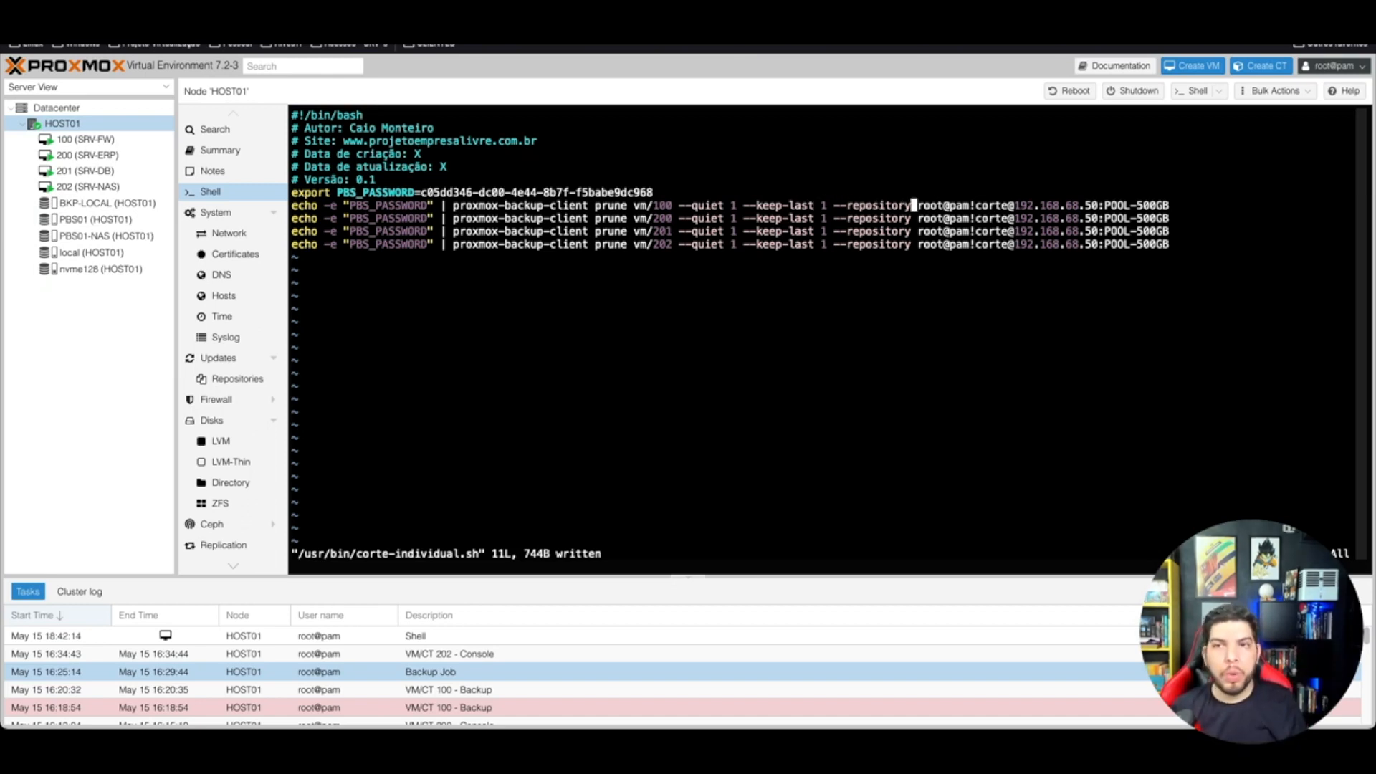
key(Right)
key(Right)
key(Right)
key(Right)
key(Right)
key(Right)
key(Right)
key(Right)
key(Right)
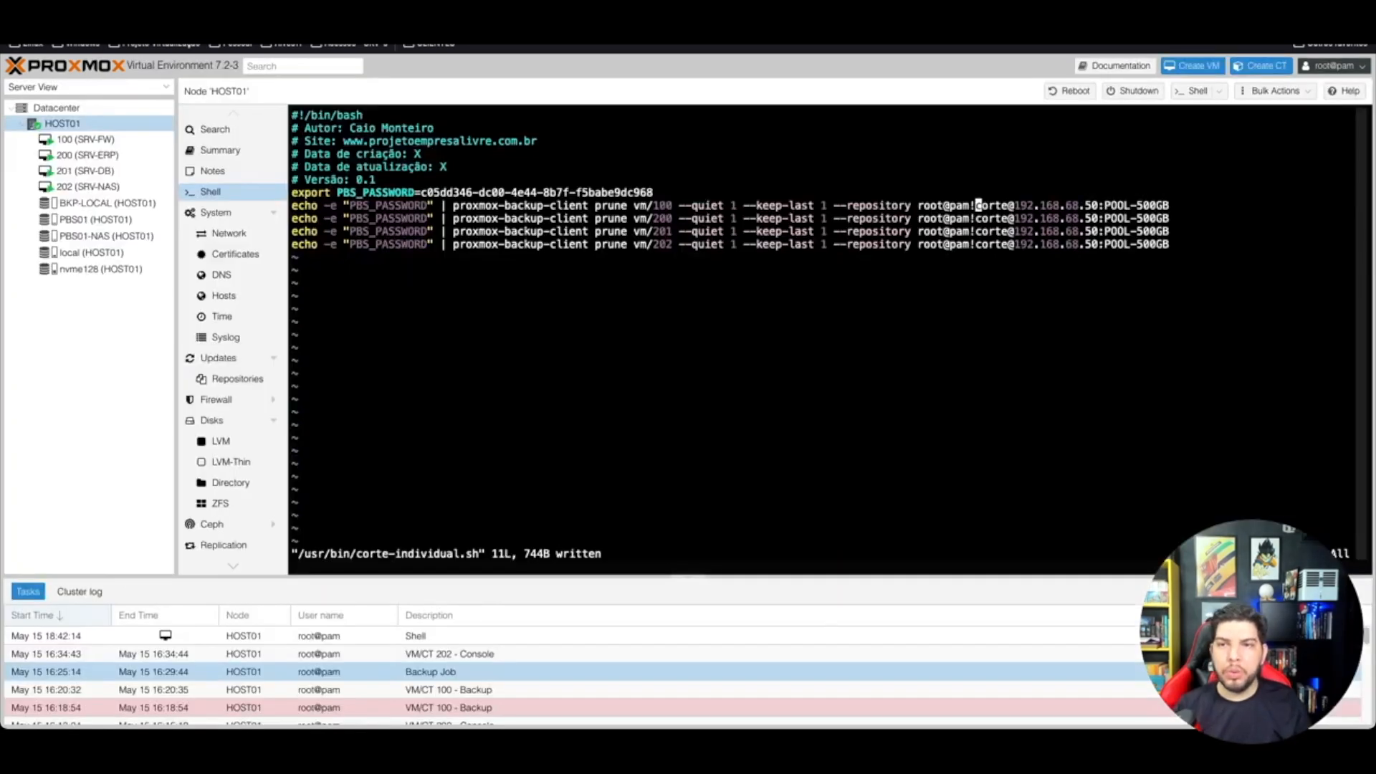
Step: Trace the repository string across the corte token, server address and POOL-500GB datastore
key(Right)
key(Right)
key(Right)
key(Right)
key(Right)
key(Right)
key(Right)
key(Right)
key(Right)
key(Right)
key(Right)
key(Right)
key(Right)
key(Right)
key(Right)
key(Right)
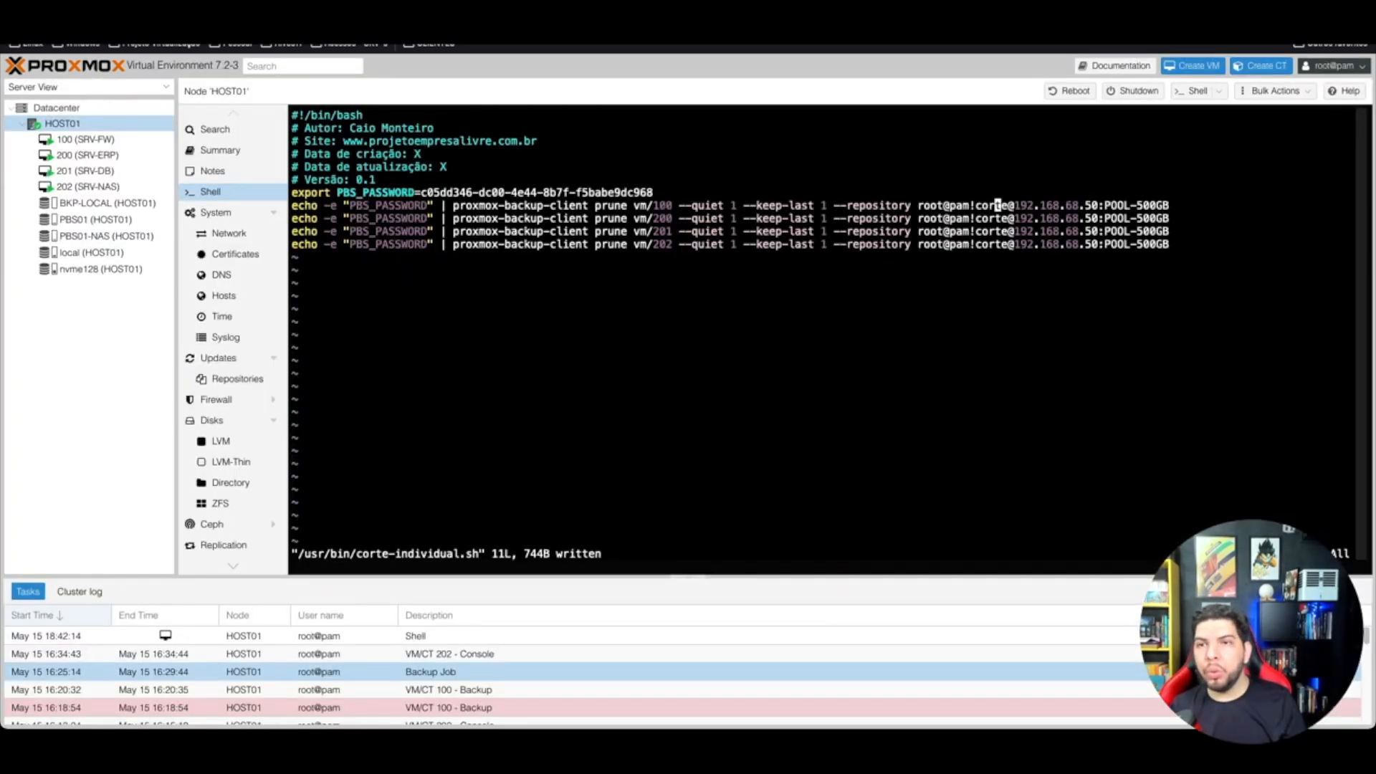
key(Right)
key(Right)
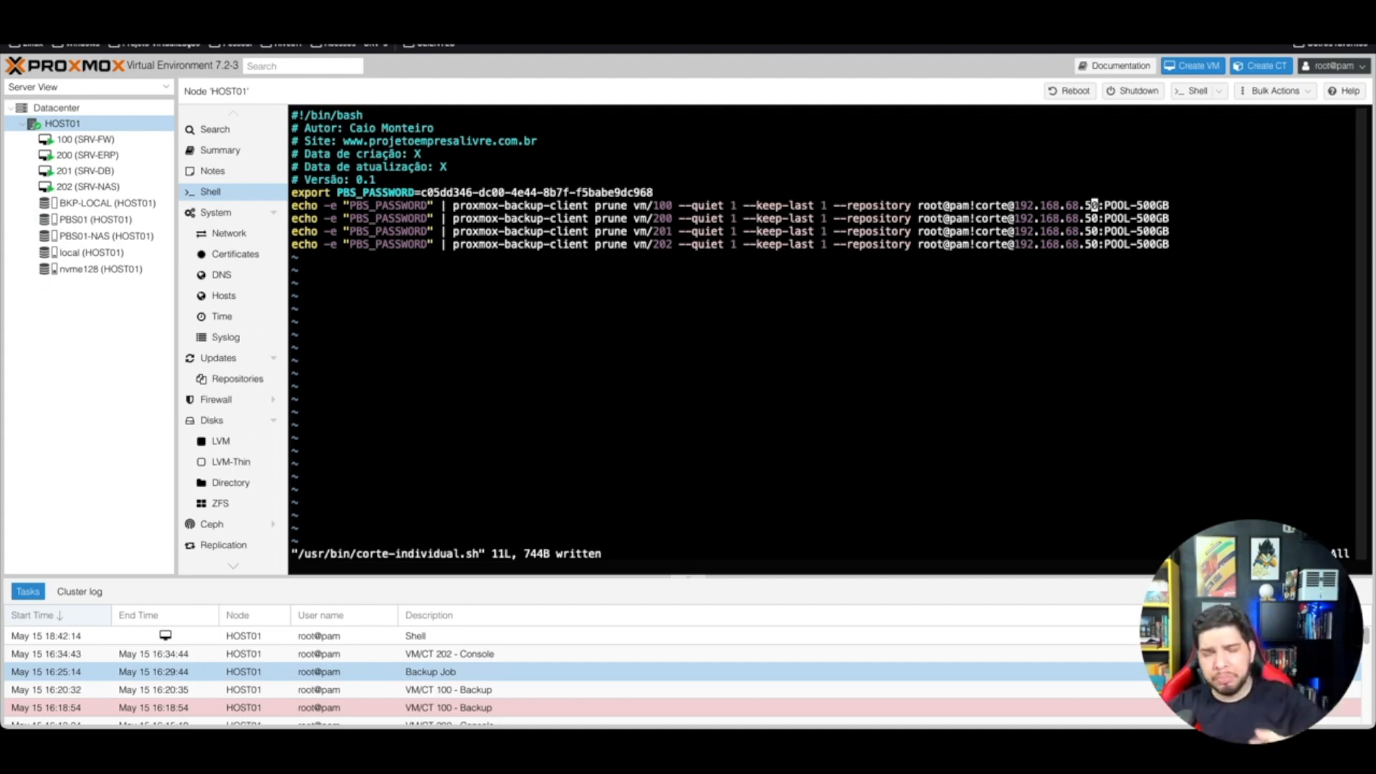
key(Right)
key(Right)
key(Right)
key(Right)
key(Right)
key(Right)
key(Right)
key(Right)
key(Right)
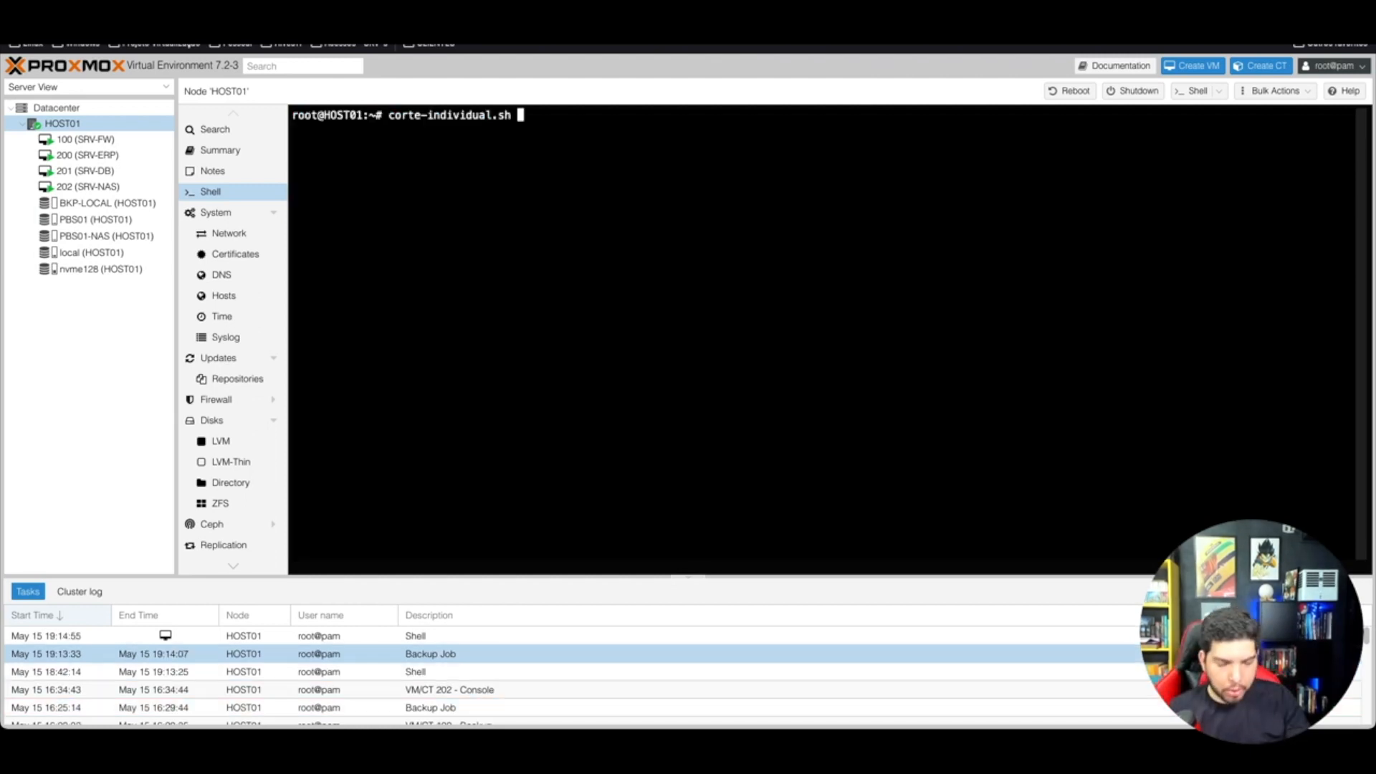
Step: Execute corte-individual.sh, removing one older snapshot each for VMs 100, 200, 201 and 202
key(Return)
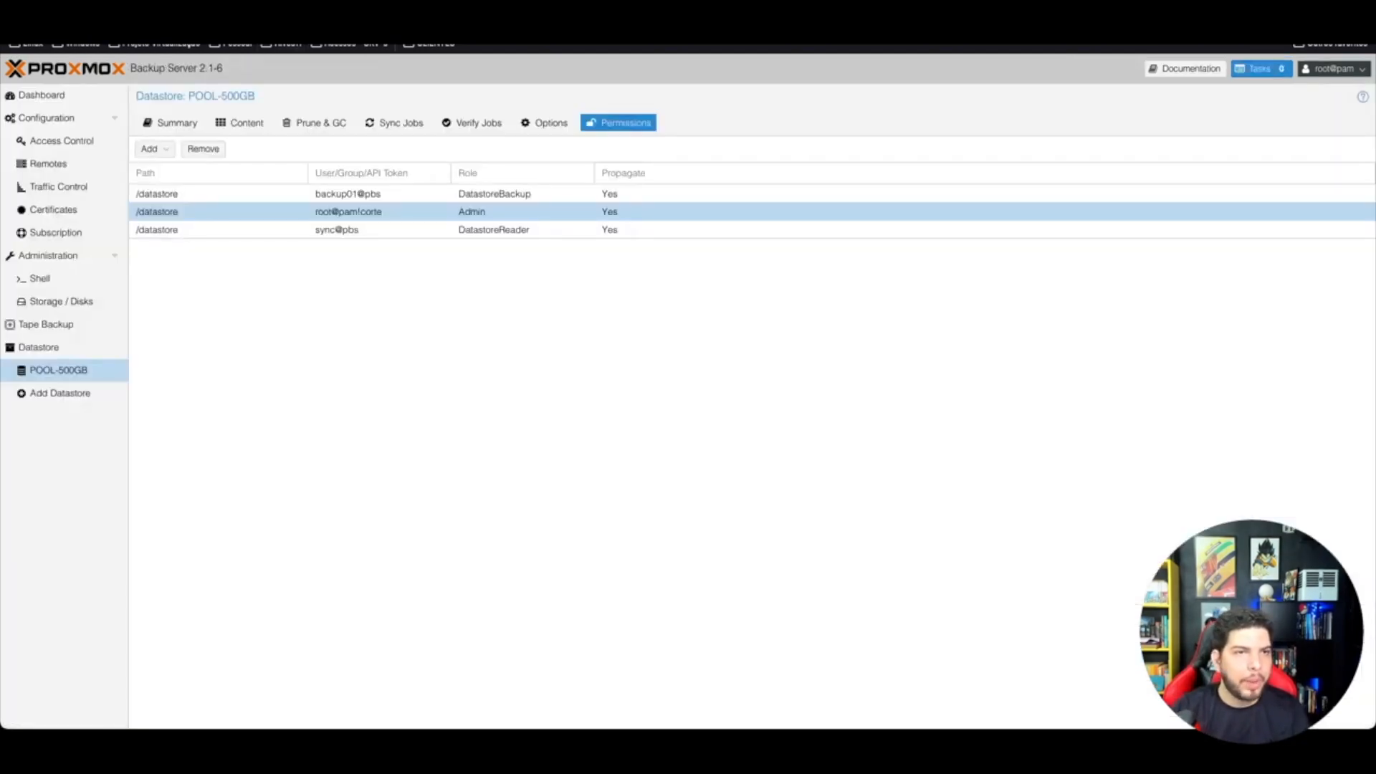
Step: Reload POOL-500GB's content to confirm one backup per VM, then list the Dashboard's prune tasks
click(239, 123)
click(159, 149)
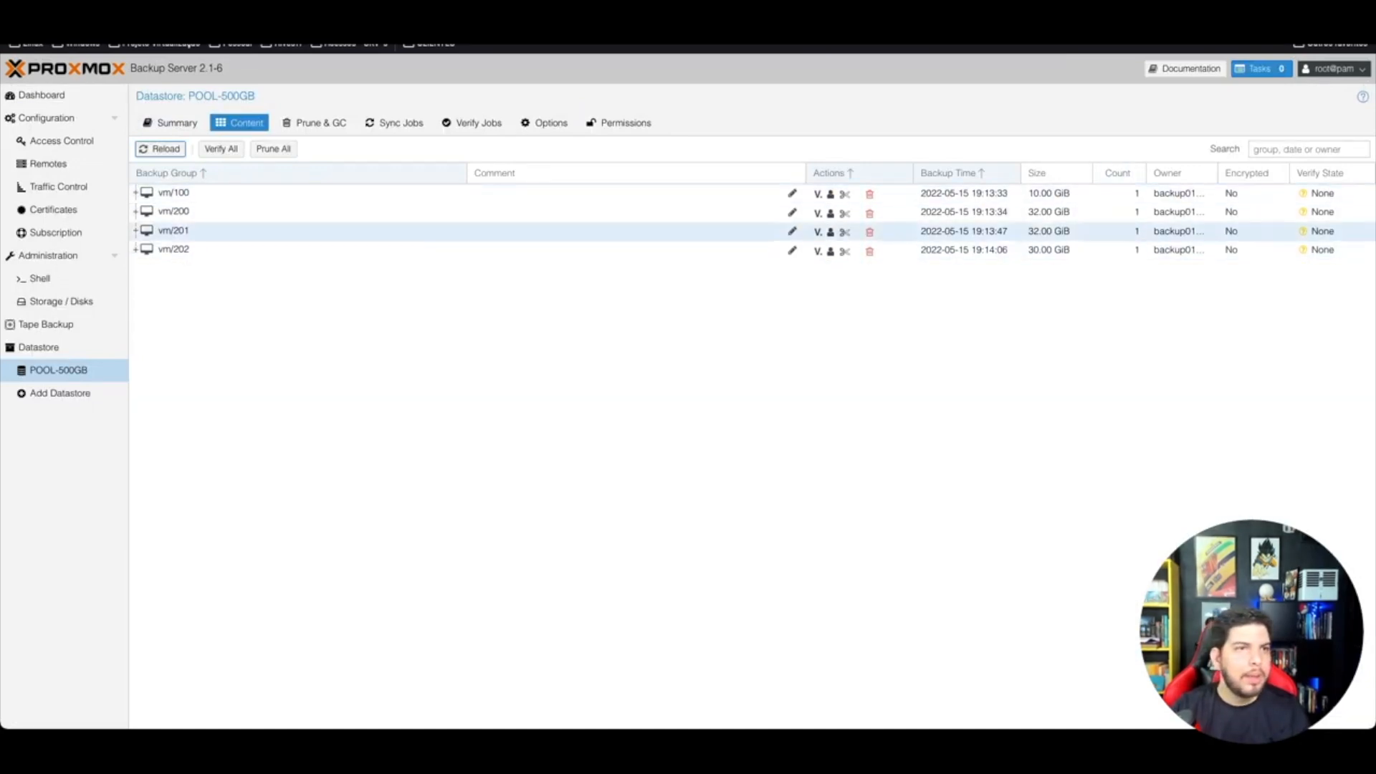
click(42, 94)
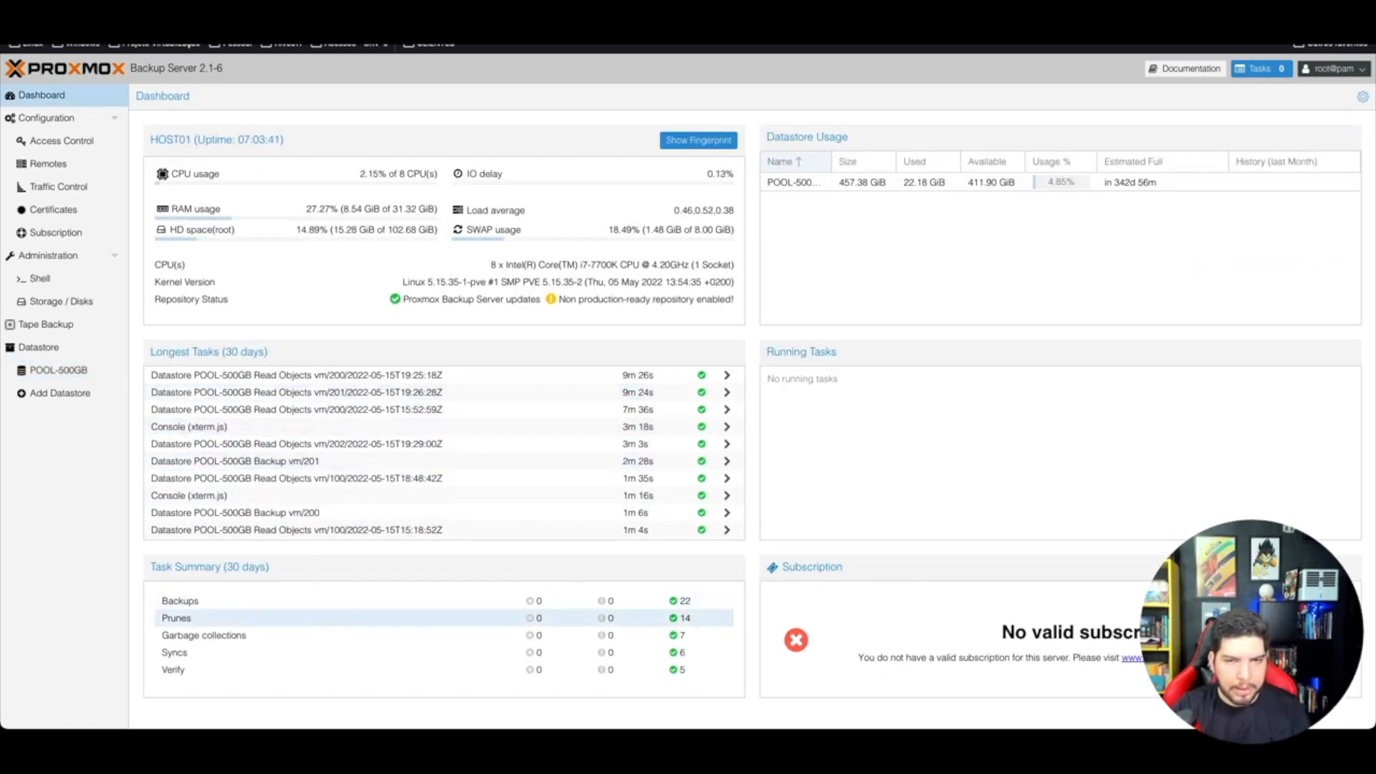
click(681, 618)
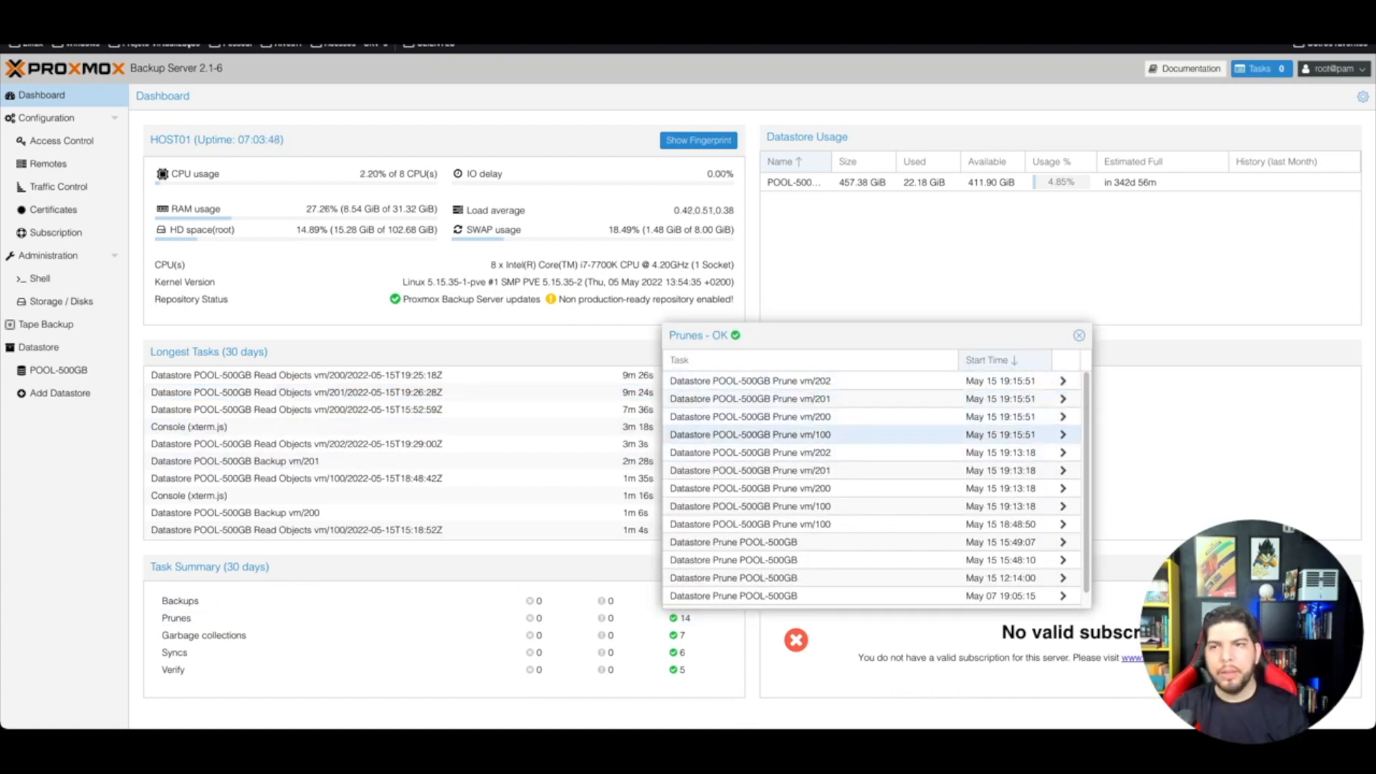
Step: Open /etc/crontab in vi and start a new line after the last scheduled job
key(Escape)
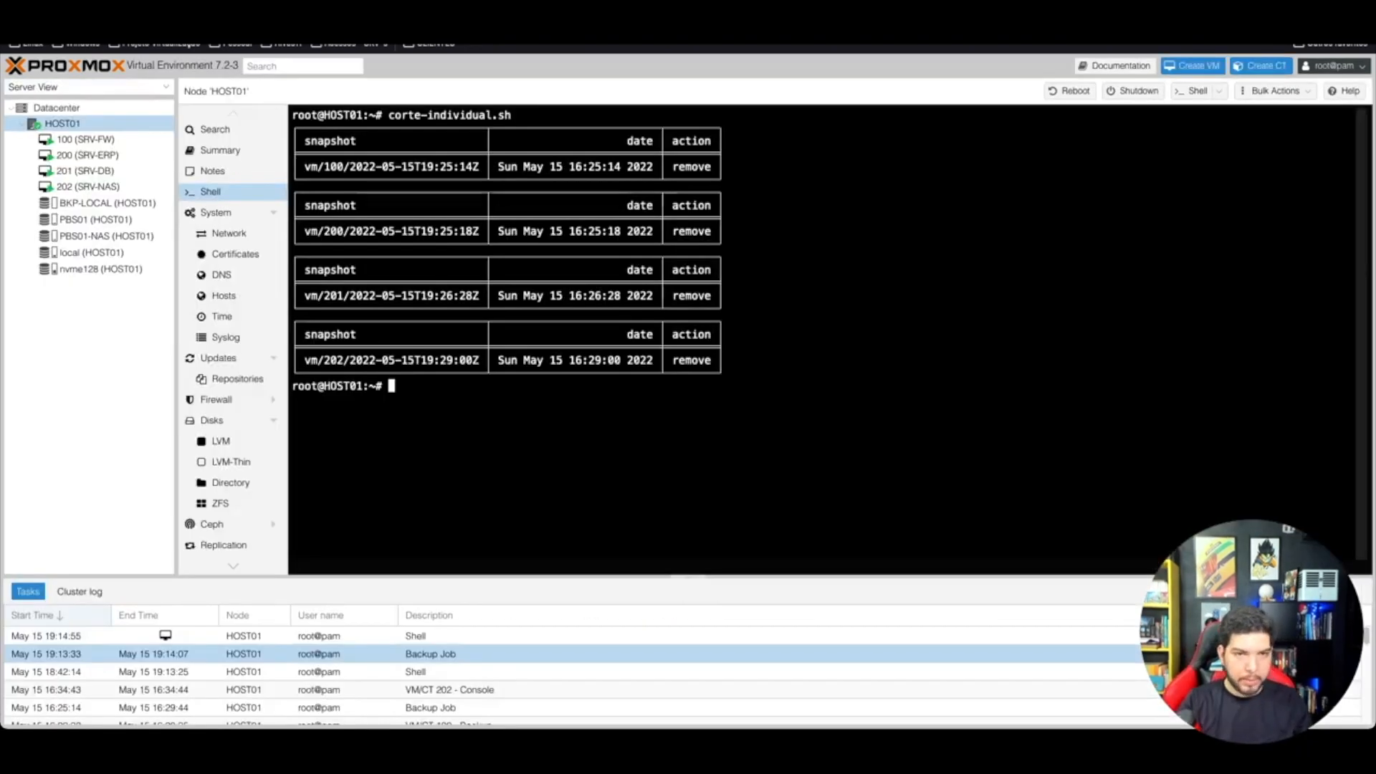
text(vi )
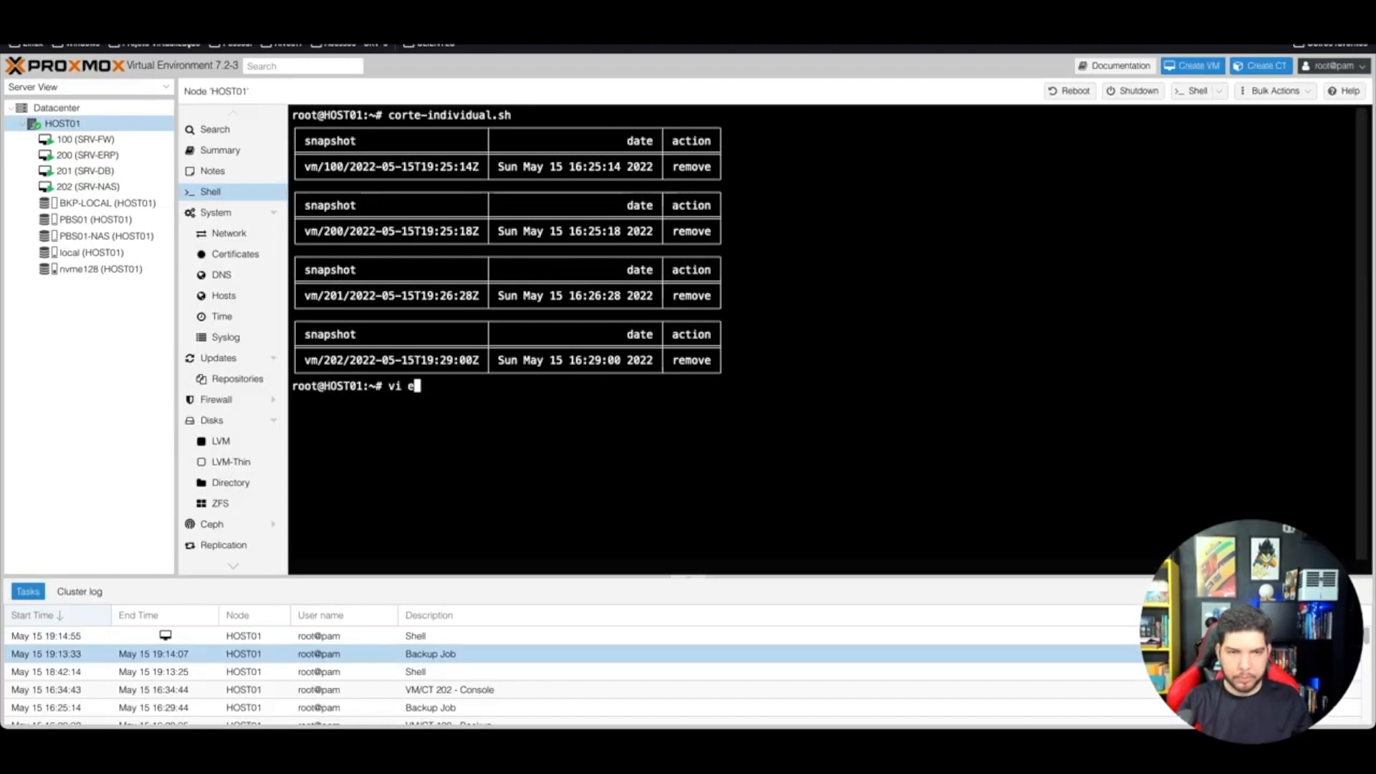
text(/etc/crontab)
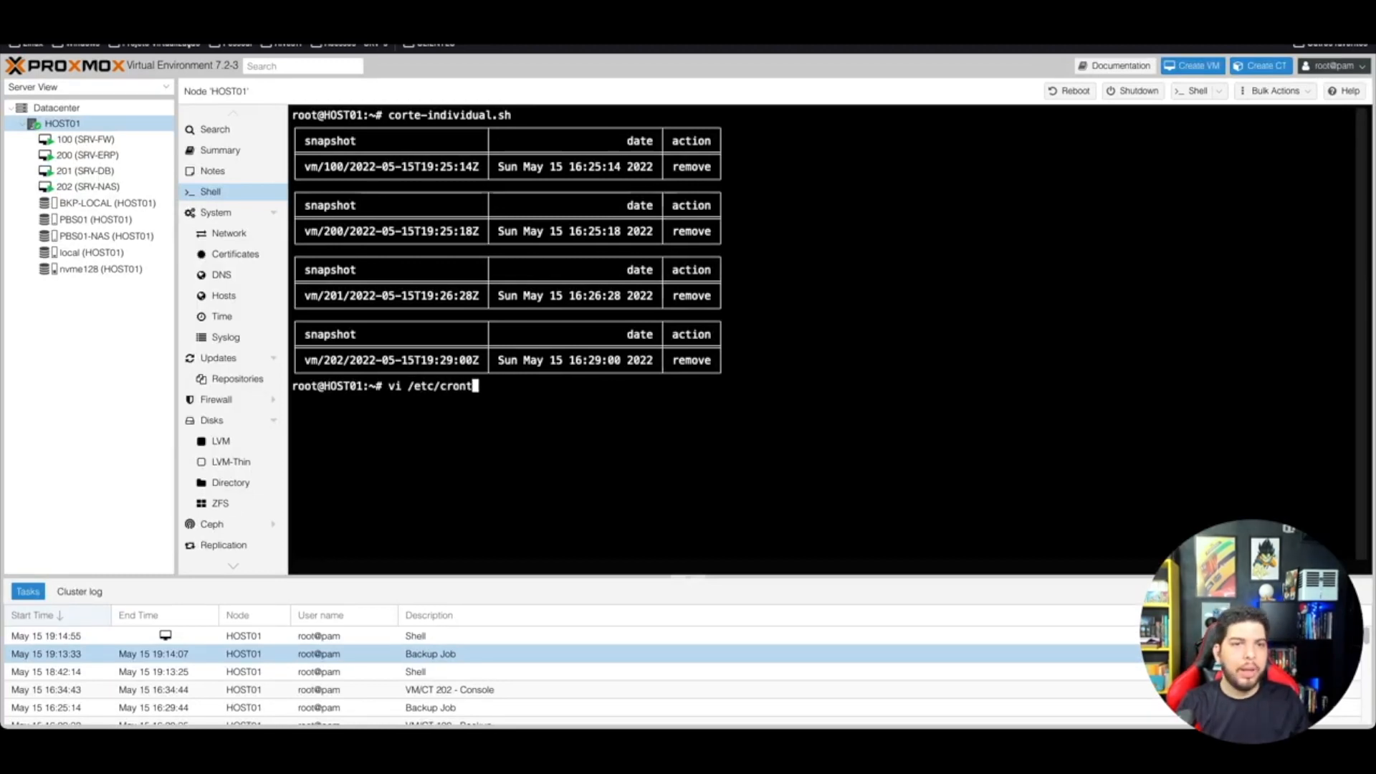
key(Return)
key(Down)
key(Down)
key(Down)
key(Down)
key(Down)
key(Down)
key(Down)
key(Down)
key(Down)
key(Down)
key(Down)
key(Down)
key(Down)
key(Down)
key(Down)
key(Down)
key(Down)
key(Down)
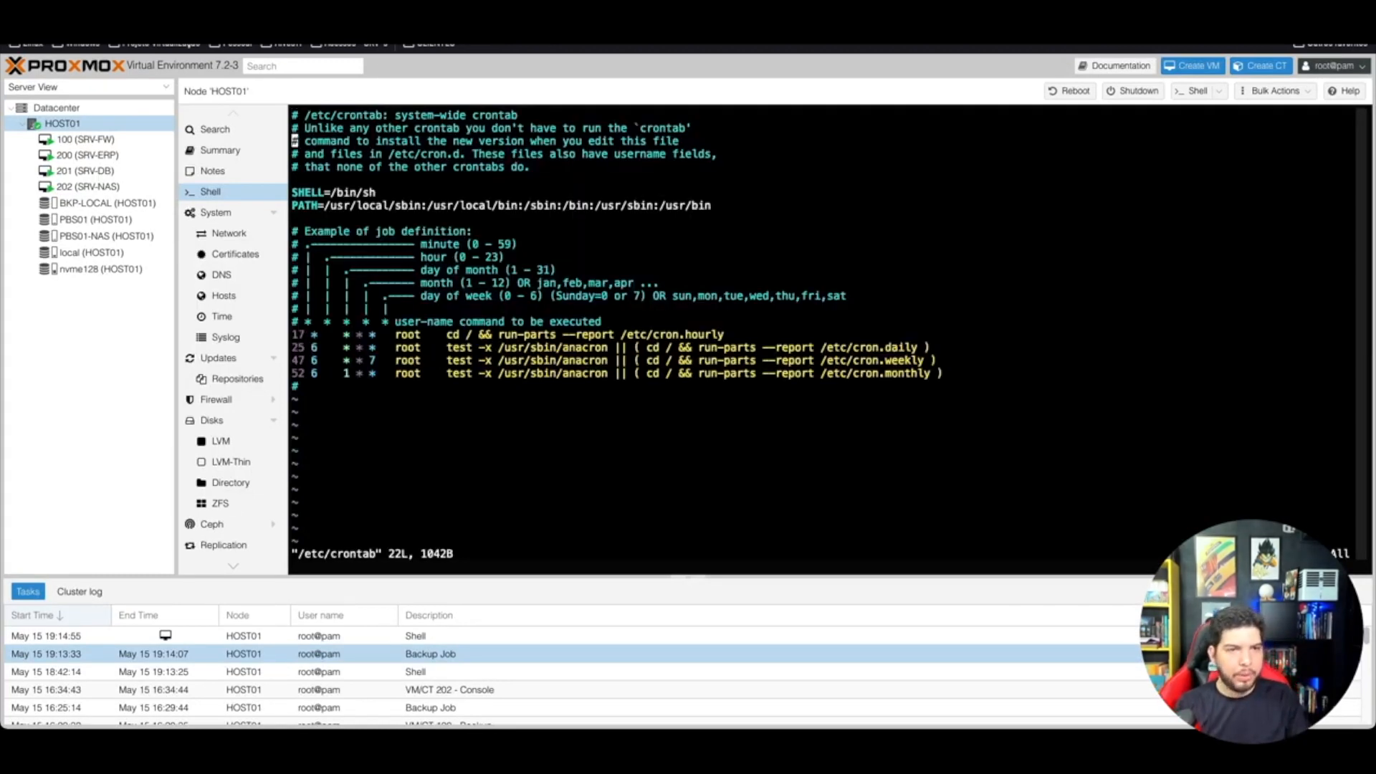
key(Down)
key(i)
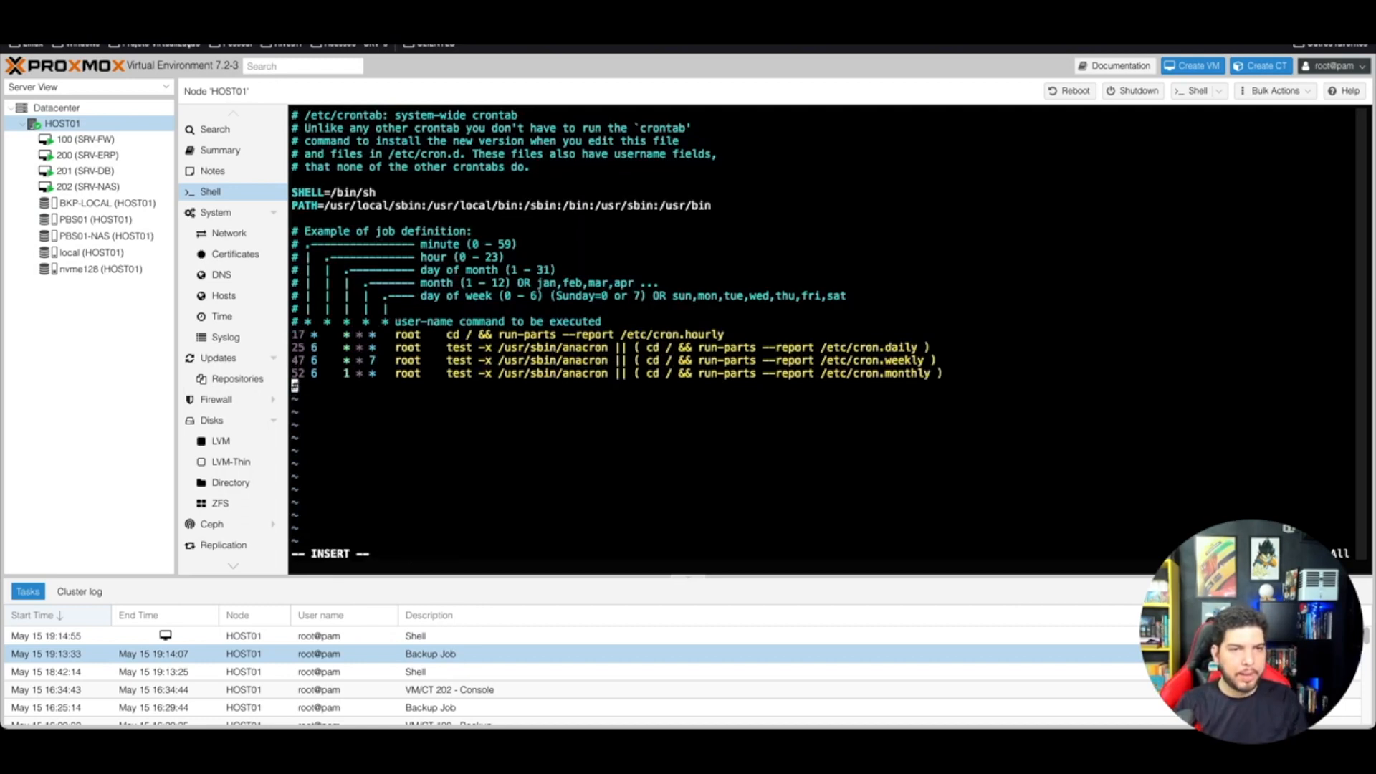
key(Return)
Step: Add the entry '00 05 * * * root corte-individual.sh' and save the crontab with :wq
key(Up)
text(00 05)
key(Tab)
text(* * )
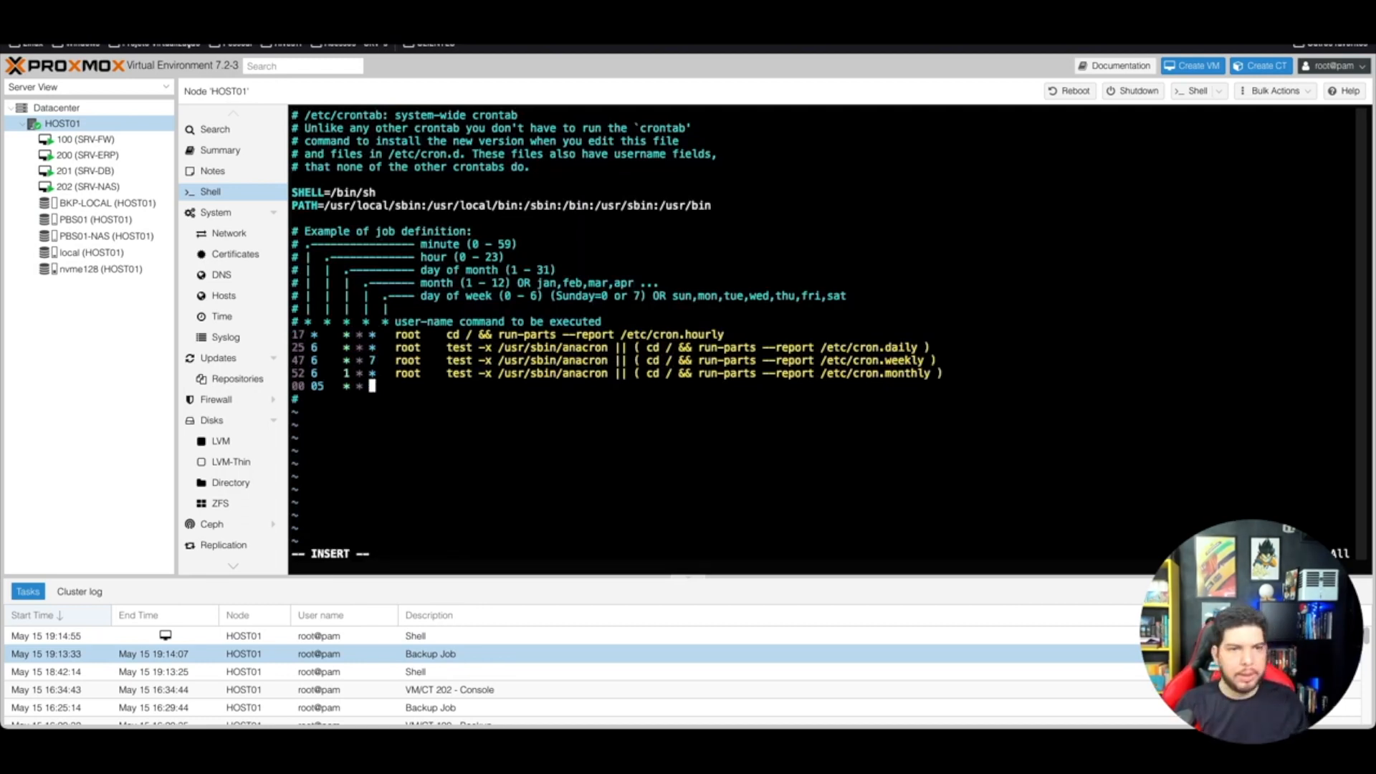
text(*)
key(Tab)
text(root)
key(Tab)
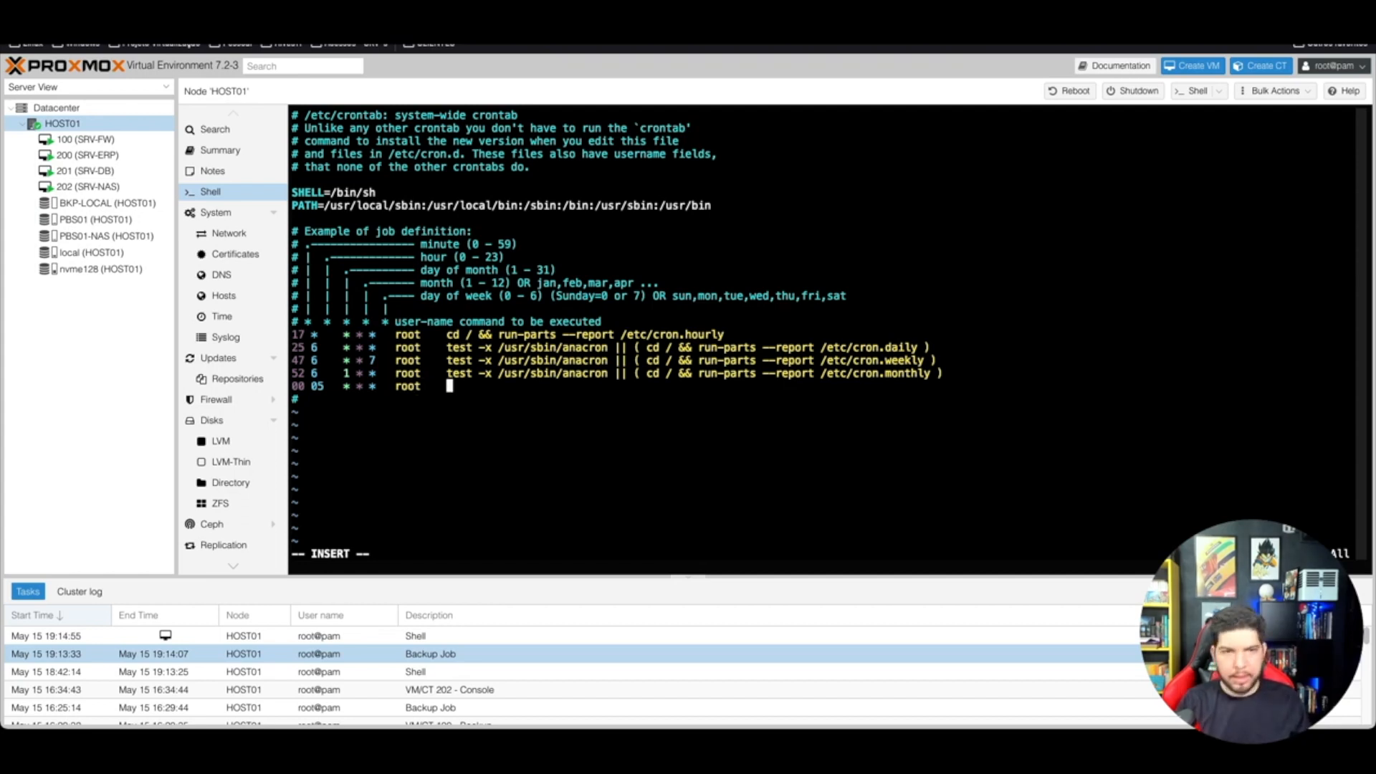
text(/b)
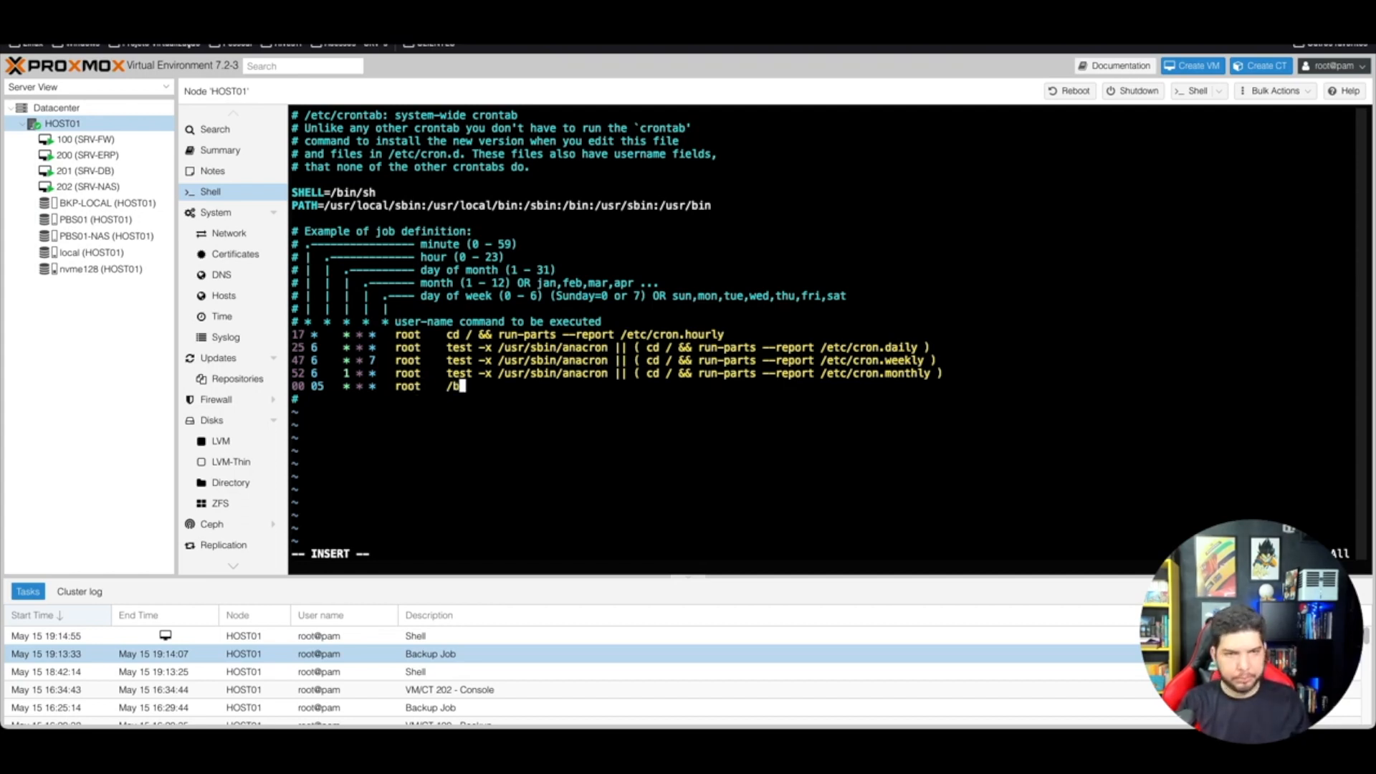
key(BackSpace)
text(corte)
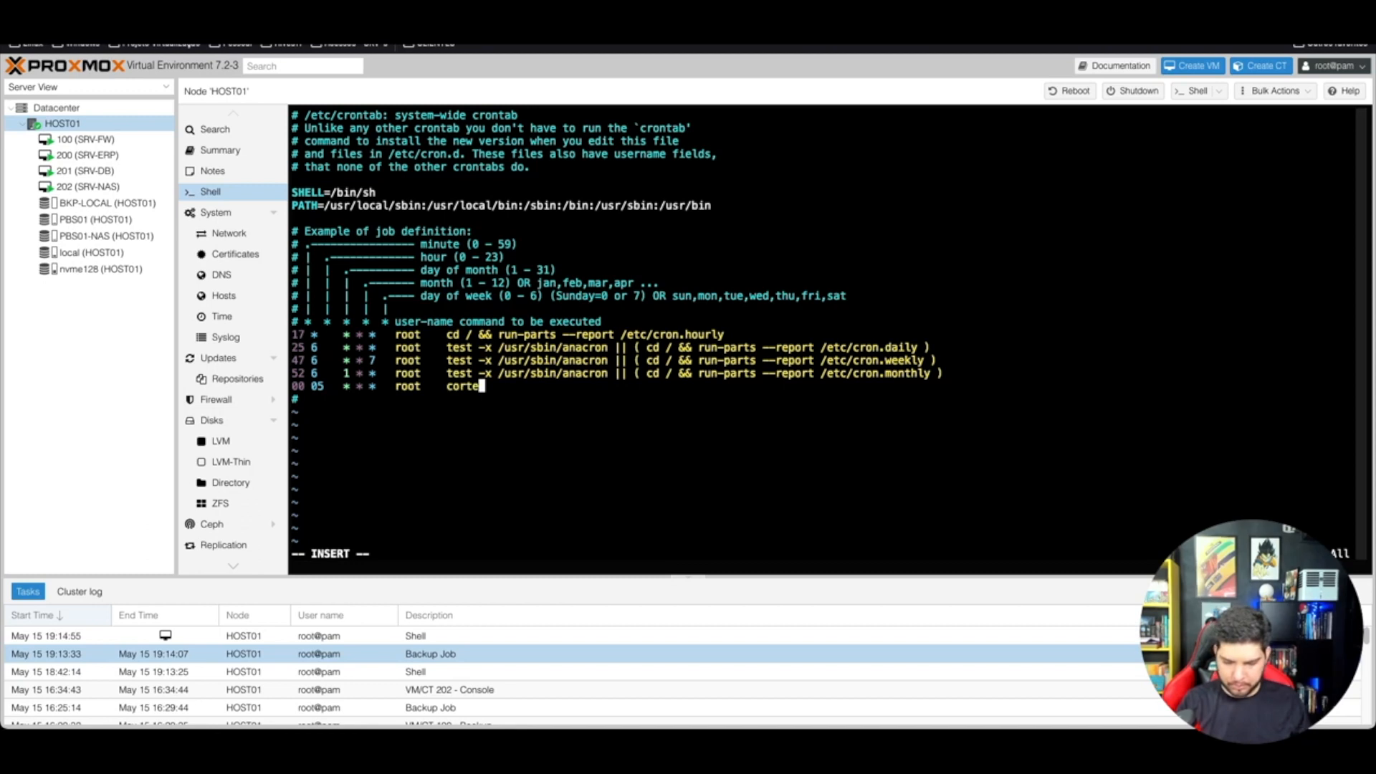
text(-indi)
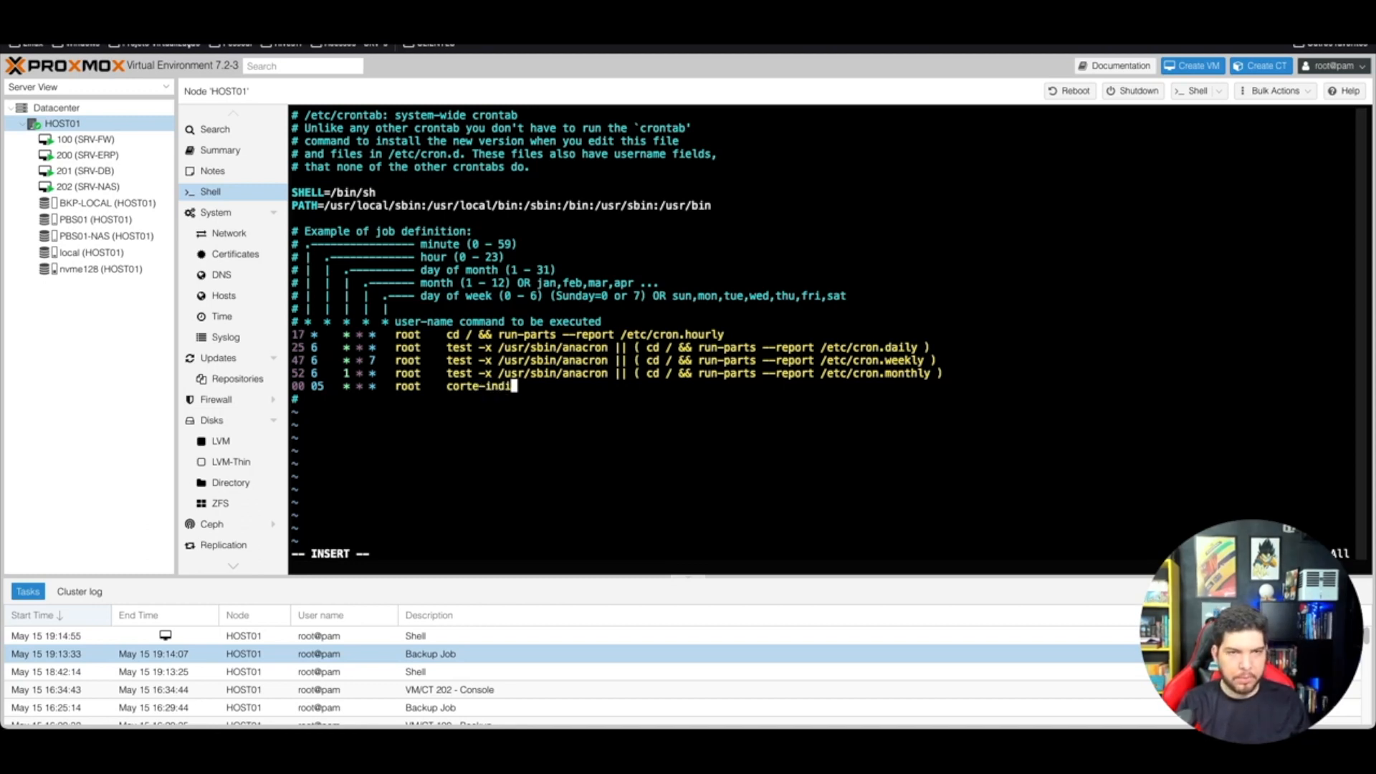
text(vidual.sh)
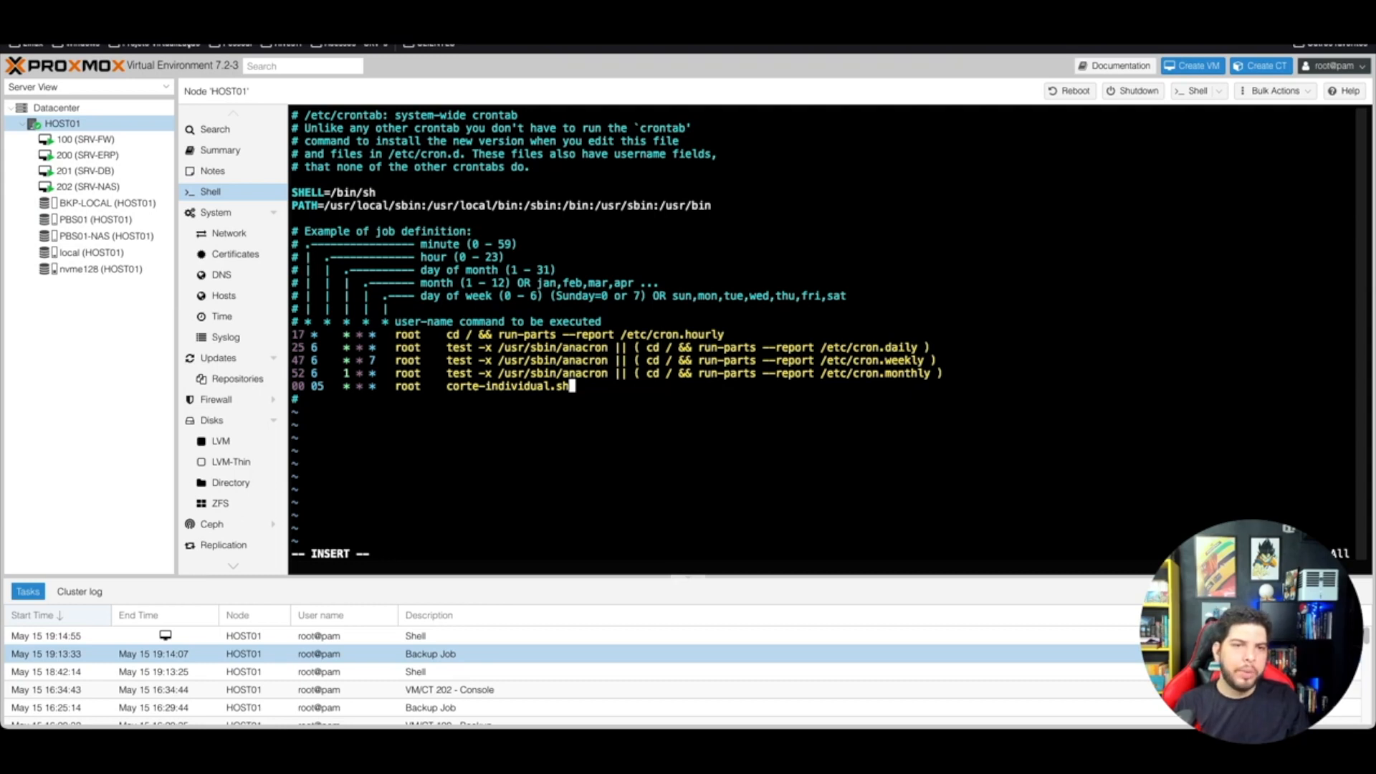
key(Escape)
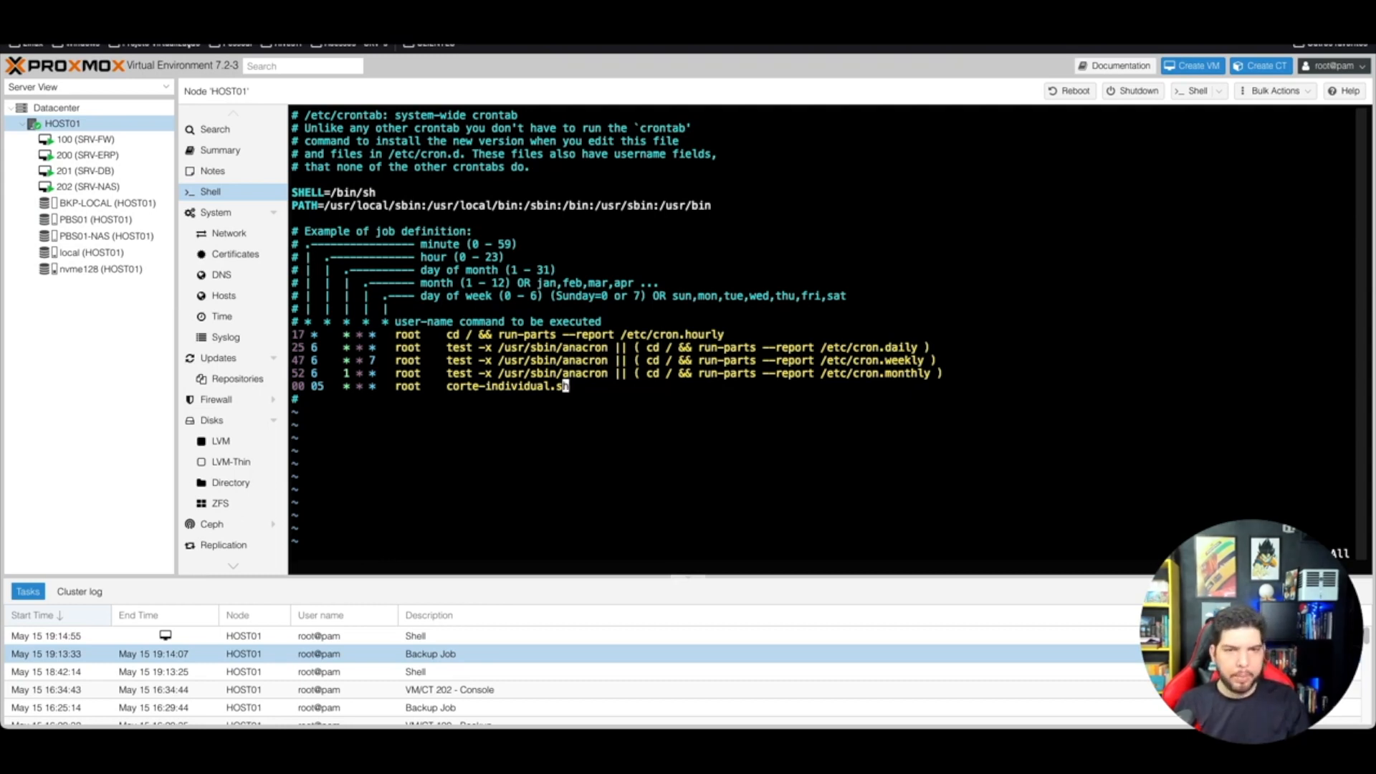
text(:wq)
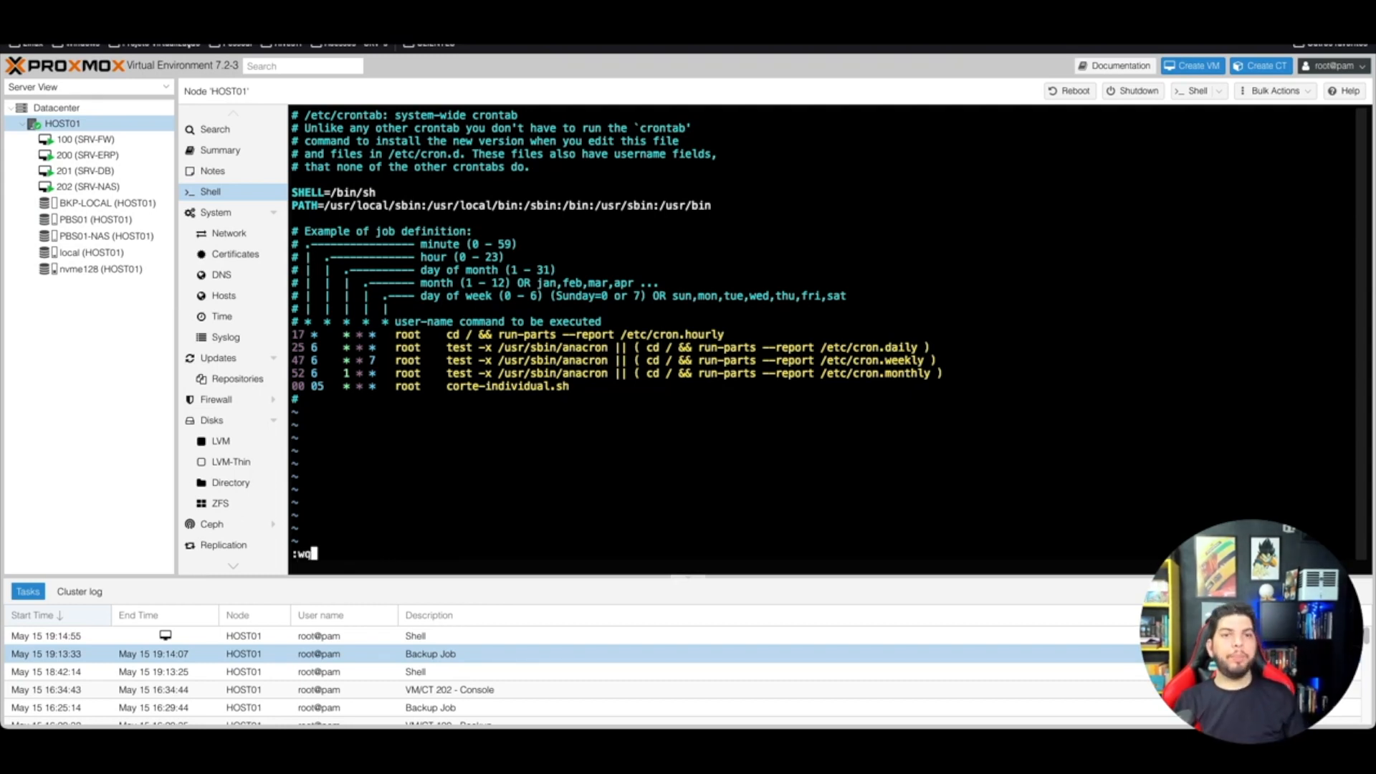
key(Return)
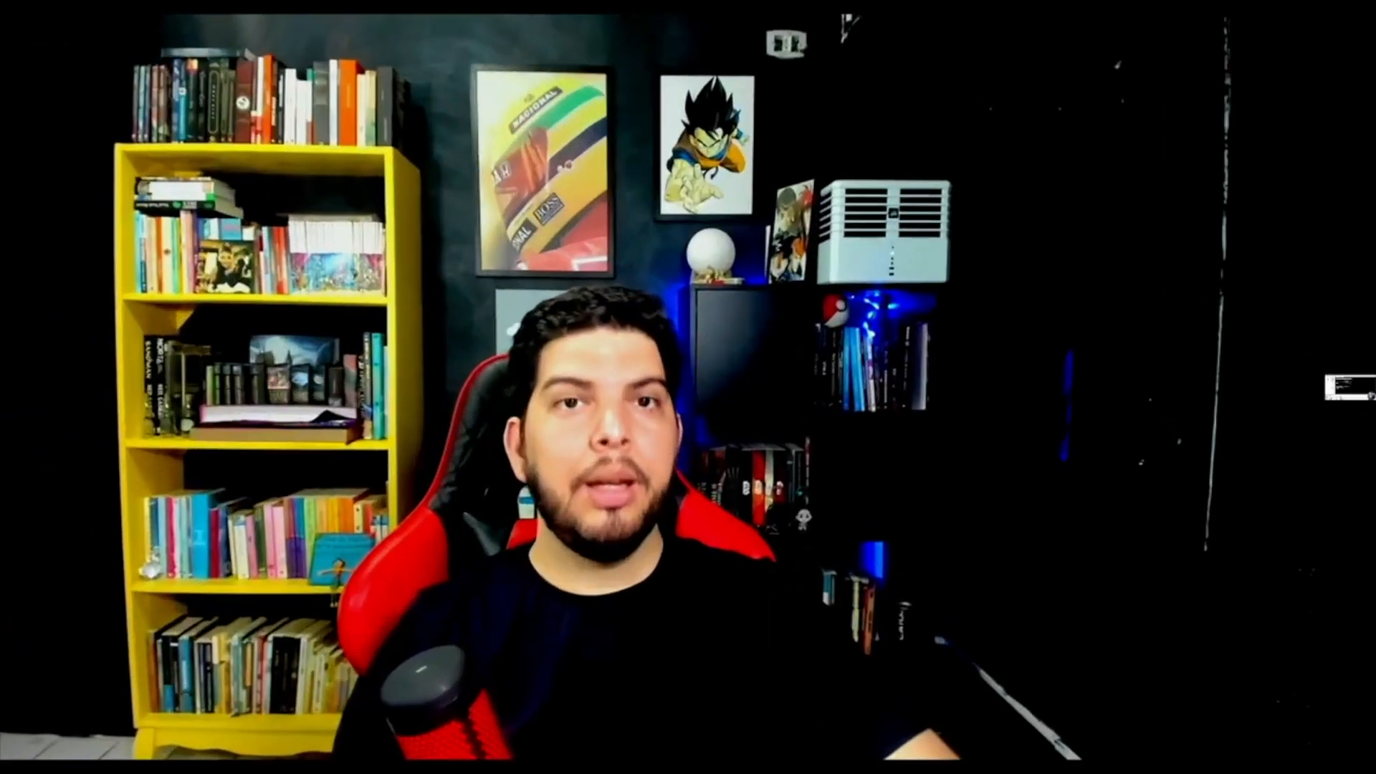